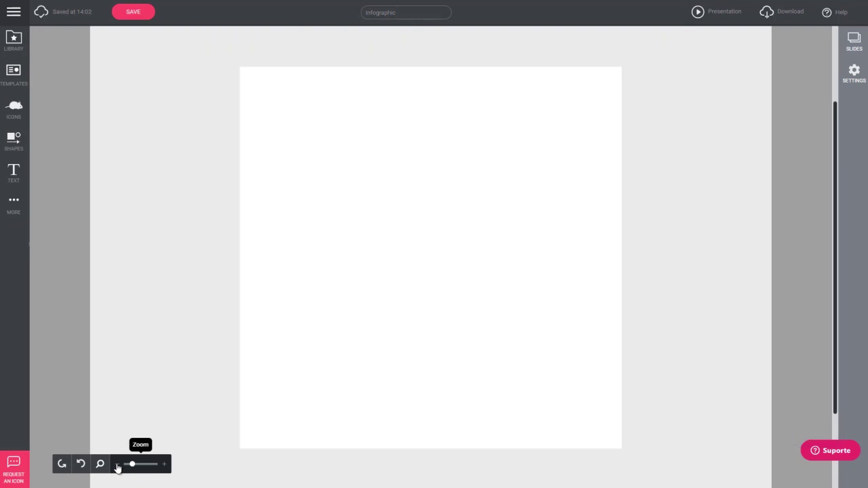
Step: Place a straight membrane segment and an omega-shaped membrane from the Membranes icon category on the canvas
left_click(13, 109)
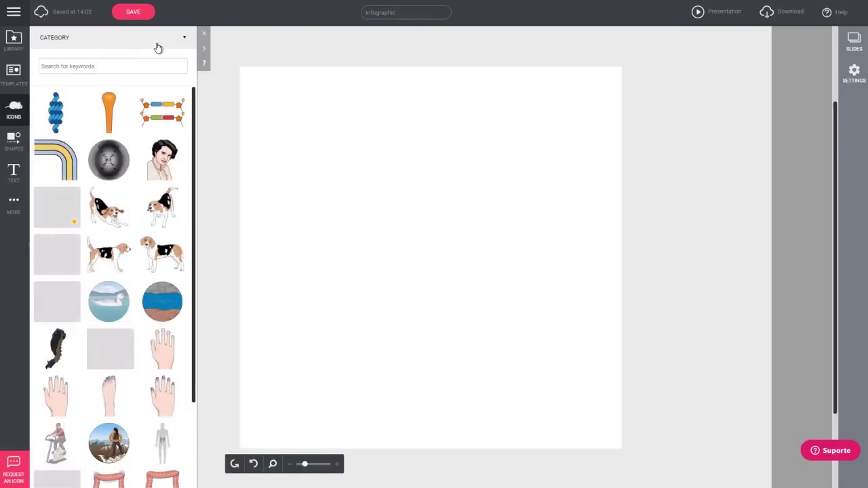
left_click(184, 37)
scroll(118, 149, "down", 5)
left_click(118, 148)
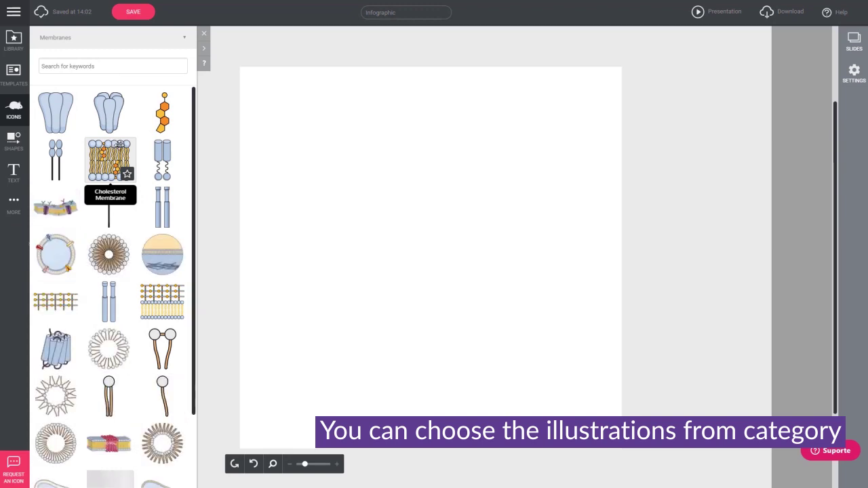
scroll(122, 146, "down", 5)
left_click_drag(162, 333, 344, 222)
left_click_drag(162, 290, 465, 194)
Step: Show icons from all categories and place the curved membrane corner piece beside the omega-shaped membrane
left_click(136, 39)
scroll(131, 89, "up", 2)
scroll(131, 88, "up", 1)
left_click(127, 56)
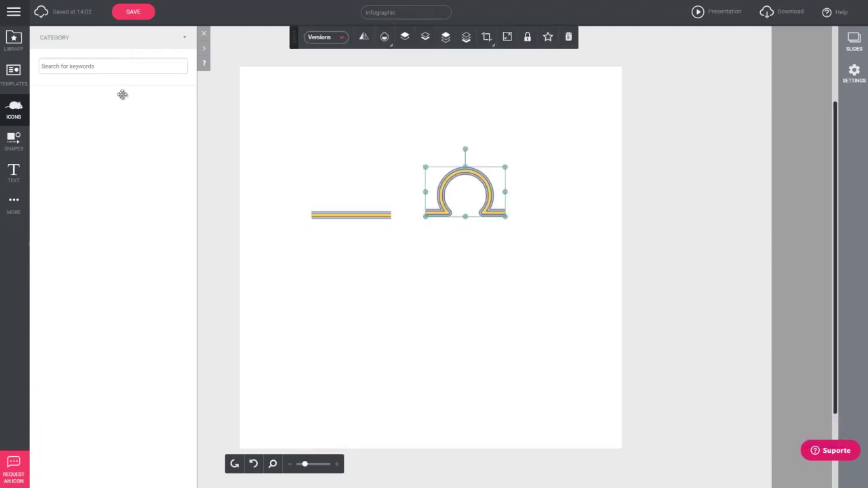
left_click_drag(73, 158, 562, 227)
left_click(203, 32)
Step: Switch the straight, omega-shaped and corner membrane pieces to the matching light blue and yellow version
left_click(351, 215)
left_click(326, 37)
left_click(361, 97)
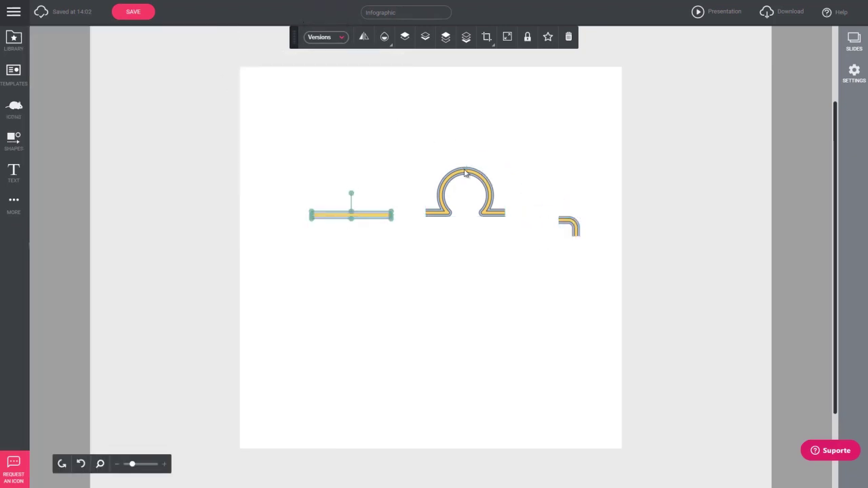
left_click(466, 172)
left_click(343, 38)
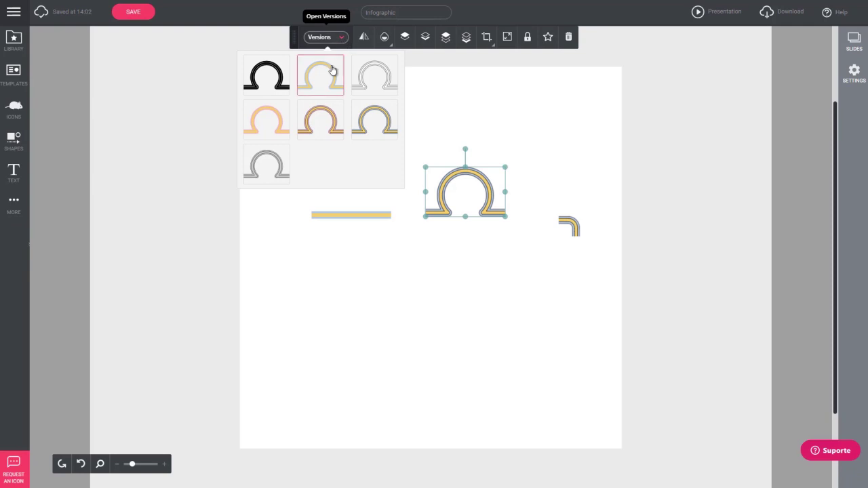
left_click(333, 70)
left_click(569, 226)
left_click(336, 38)
left_click(333, 116)
Step: Join the omega-shaped membrane to the straight segment and turn it upside down so its loop forms a downward pocket
left_click_drag(368, 215, 335, 192)
left_click_drag(445, 185, 402, 166)
left_click_drag(421, 130, 417, 223)
Step: Duplicate the straight segment onto the other side of the pocket and attach the corner piece to its end
left_click(339, 191)
key("ctrl+d")
left_click_drag(339, 193, 494, 193)
left_click(515, 165)
left_click_drag(569, 221, 527, 192)
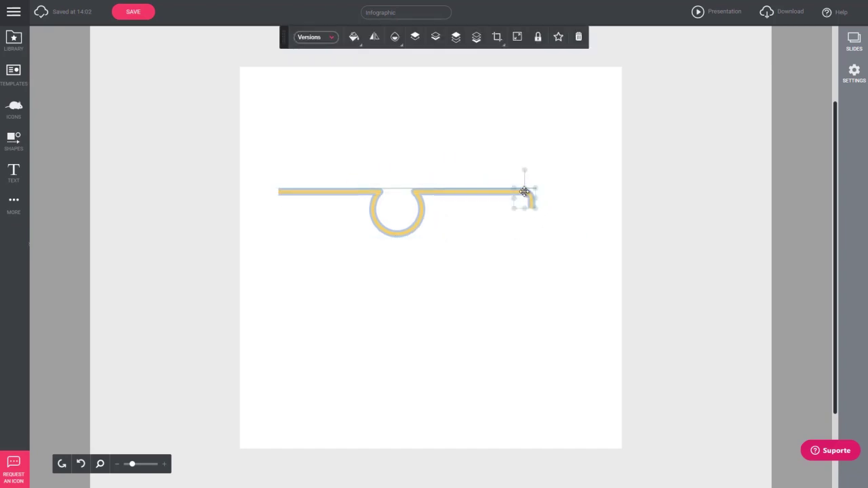
Step: Move the joined membrane slightly right and lengthen its left segment past the canvas's left edge
left_click_drag(303, 134, 485, 225)
mouse_move(467, 194)
left_mouse_down()
mouse_move(491, 194)
mouse_move(482, 194)
left_mouse_up()
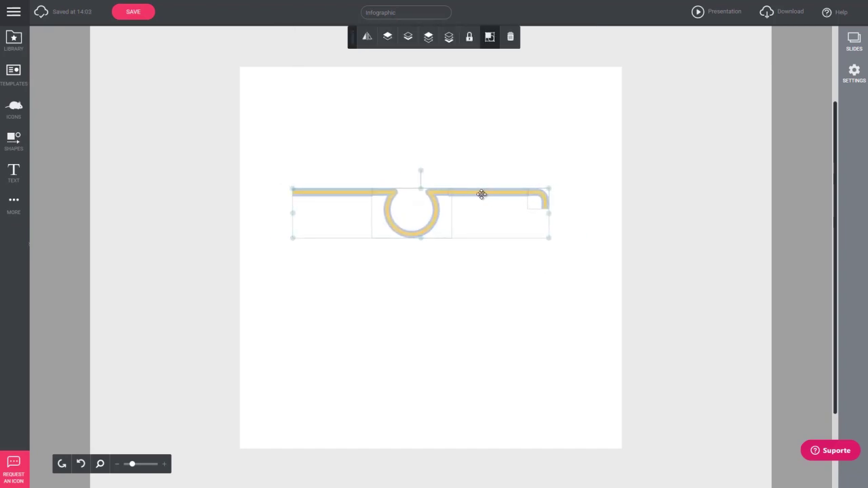
left_click(309, 194)
left_click_drag(291, 193, 201, 191)
Step: Duplicate the straight segment, rotate it vertical, attach it below the corner piece and lengthen it downward
left_click(330, 190)
left_click_drag(331, 190, 591, 292)
left_click_drag(523, 265, 500, 290)
left_click_drag(523, 249, 546, 256)
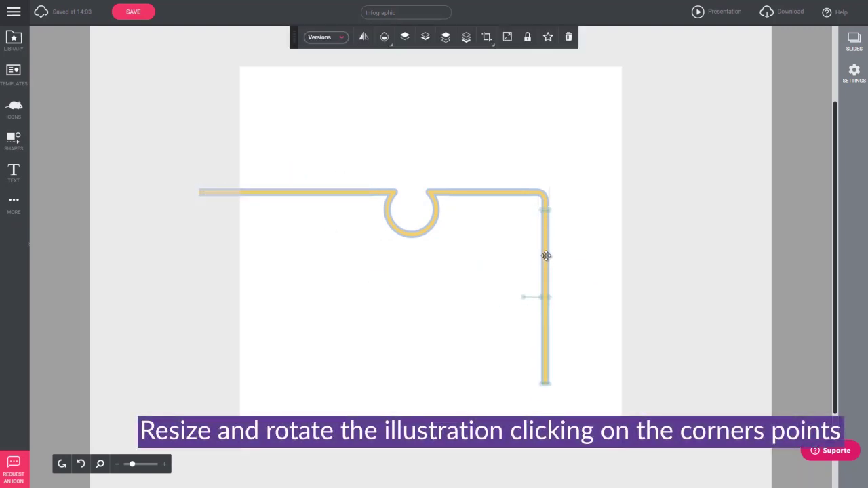
left_click_drag(545, 382, 545, 403)
Step: Move the whole membrane assembly slightly up and right so its vertical part runs past the canvas's lower edge
left_click_drag(290, 135, 557, 305)
left_click(573, 319)
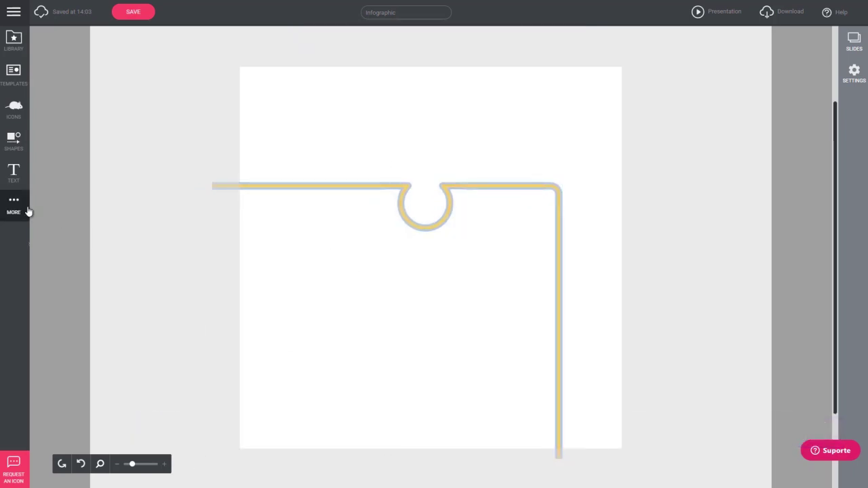
Step: Change the canvas background colour to dark blue
left_click(14, 204)
left_click(80, 139)
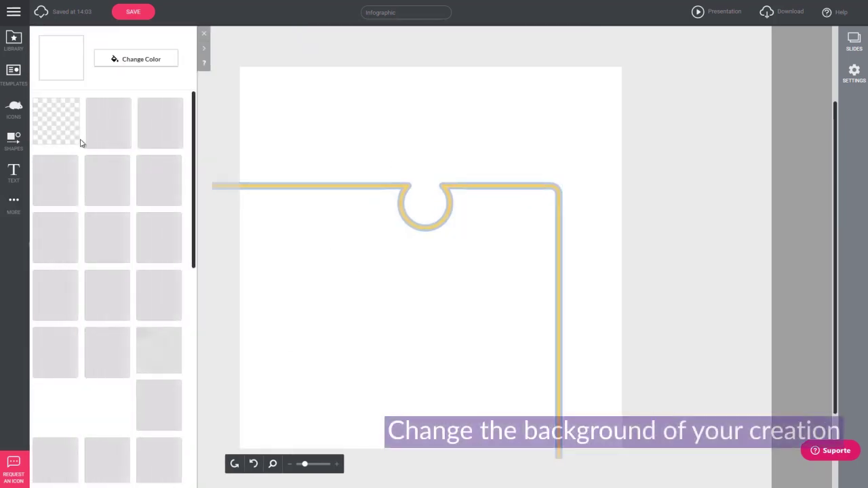
left_click(144, 62)
left_click(262, 135)
left_click(208, 35)
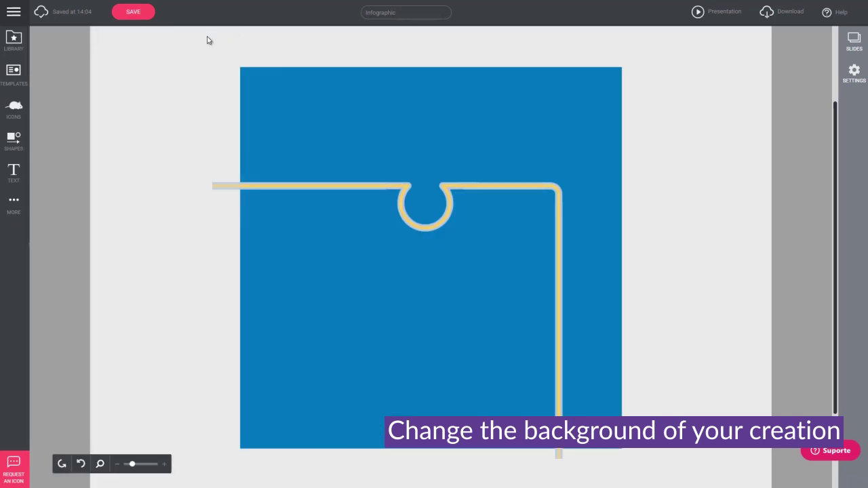
Step: Add a rectangle that fills the area enclosed by the membrane and align its edges with the membrane
left_click(11, 138)
left_click(163, 78)
left_click_drag(241, 184, 559, 448)
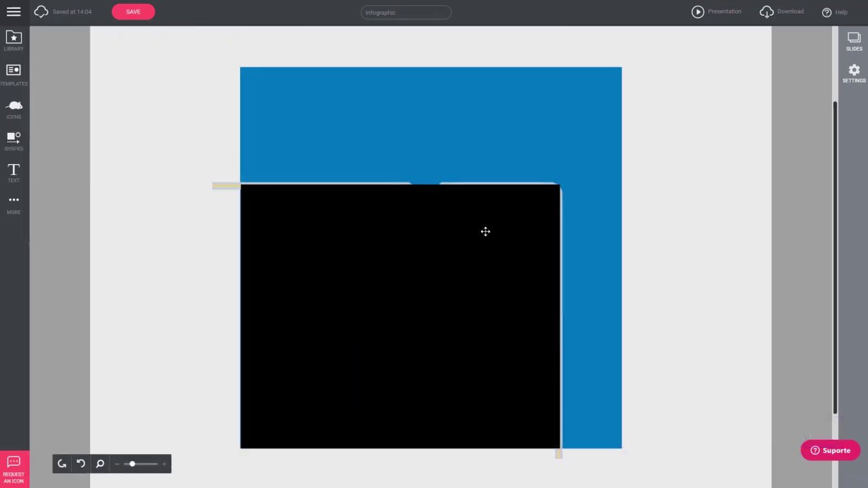
left_click_drag(561, 184, 560, 186)
Step: Make the rectangle's stroke transparent and fill it with light blue
left_click(347, 37)
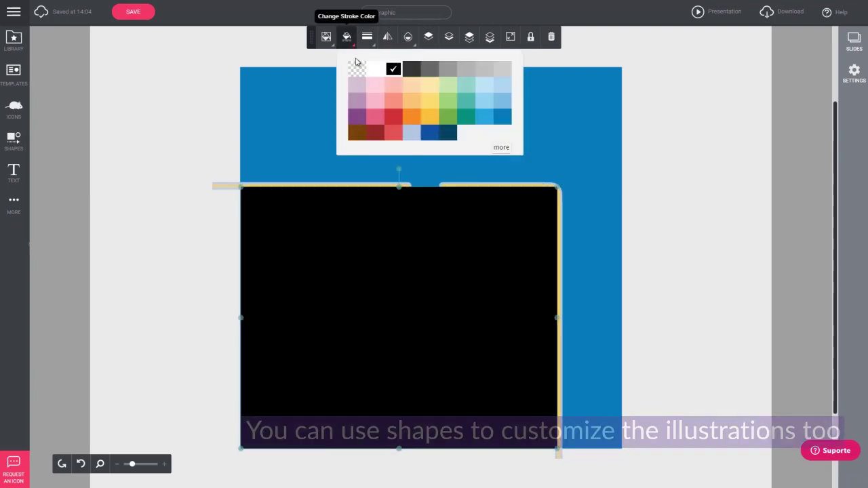
left_click(326, 37)
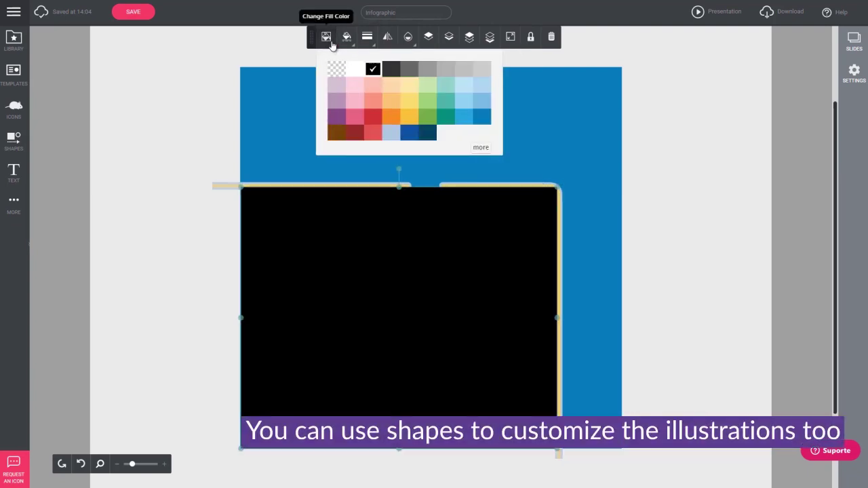
left_click(464, 116)
left_click(191, 101)
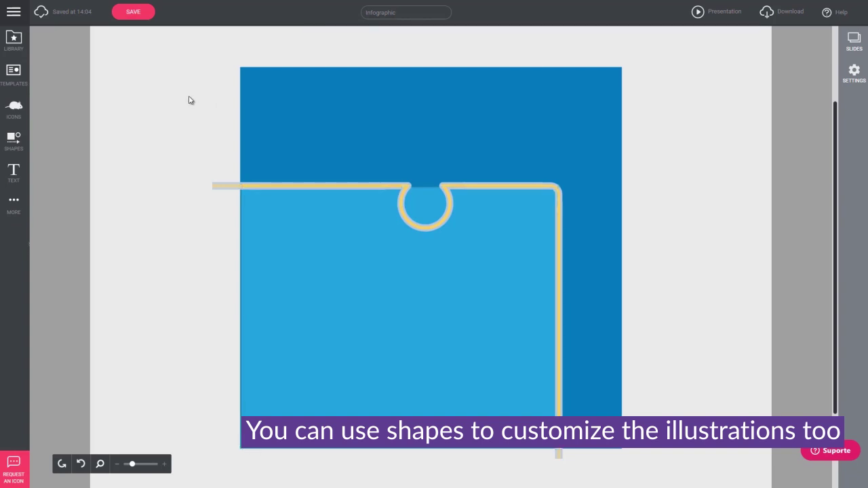
Step: Add a circle inside the membrane pocket with a transparent stroke and a fill matching the dark blue background
left_click(19, 143)
left_click_drag(111, 78, 449, 227)
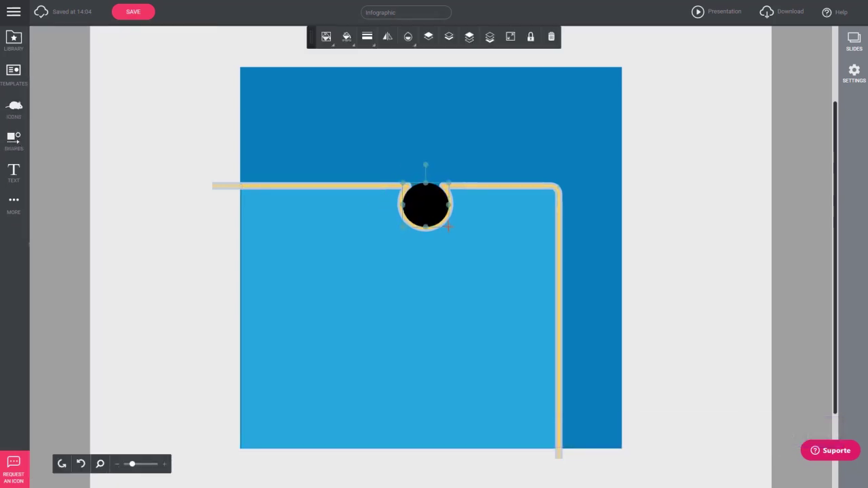
left_click(347, 38)
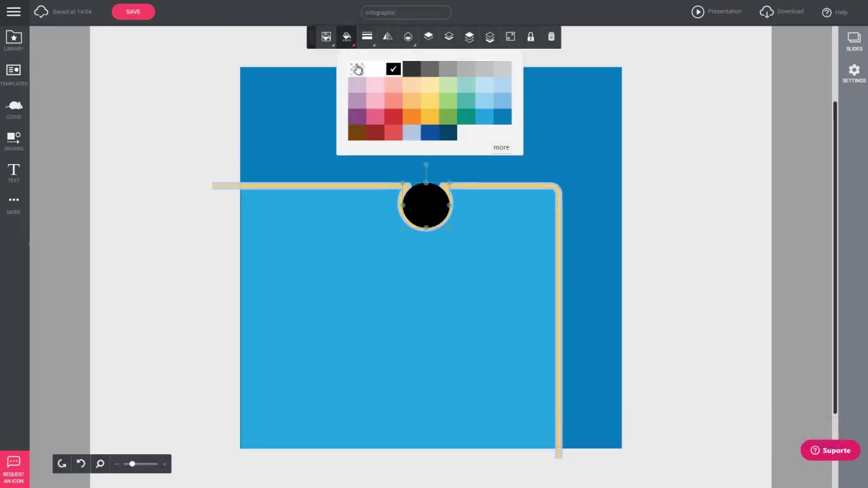
left_click(328, 39)
left_click(480, 116)
left_click(292, 118)
Step: Send the pocket circle and then the light blue rectangle to the back, behind the membrane pieces
left_click(391, 173)
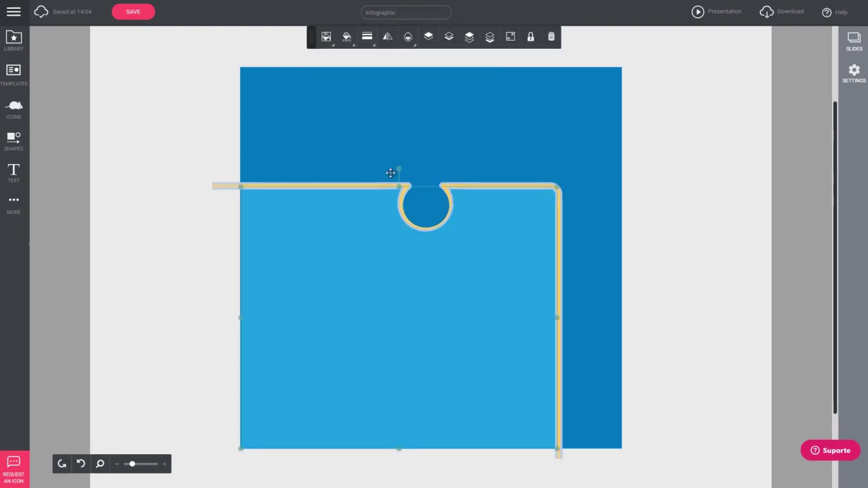
left_click(437, 182)
left_click(490, 43)
left_click(483, 202)
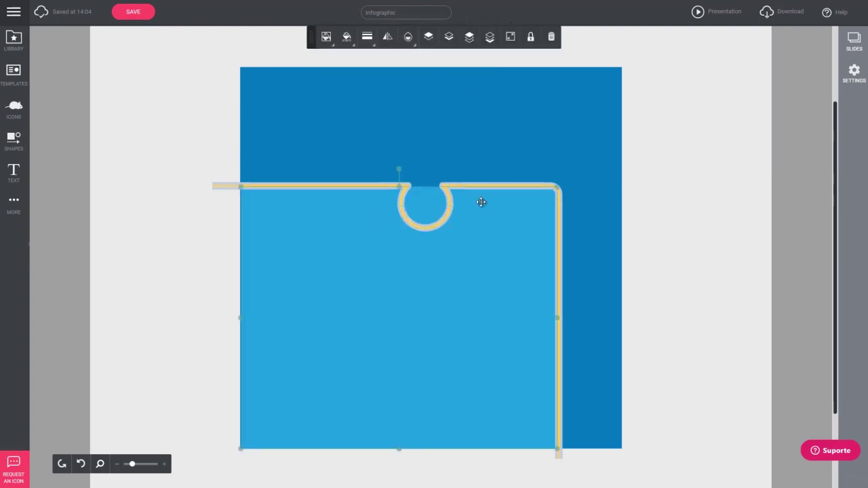
left_click(490, 44)
left_click(401, 123)
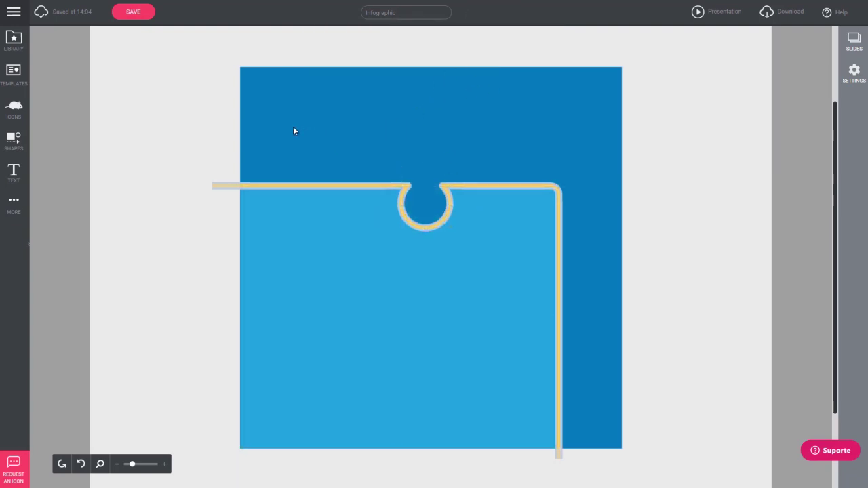
Step: Search the icons for "corona" and place the round coronavirus illustration above the membrane
left_click(14, 110)
type("corona")
key("Return")
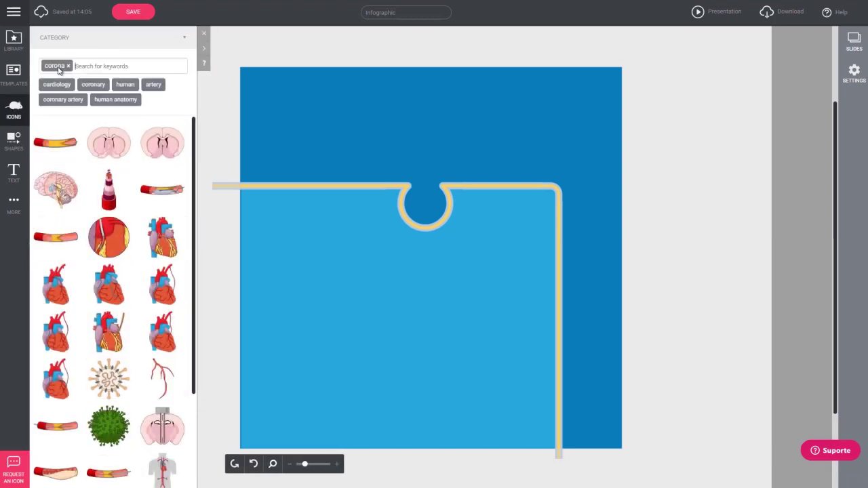
scroll(108, 203, "down", 3)
left_click_drag(108, 164, 294, 139)
left_click(203, 33)
Step: Switch the coronavirus to its orange and cream version, shrink it and position it just above the left membrane segment
left_click_drag(322, 108, 346, 85)
left_click_drag(315, 119, 318, 122)
left_click(341, 38)
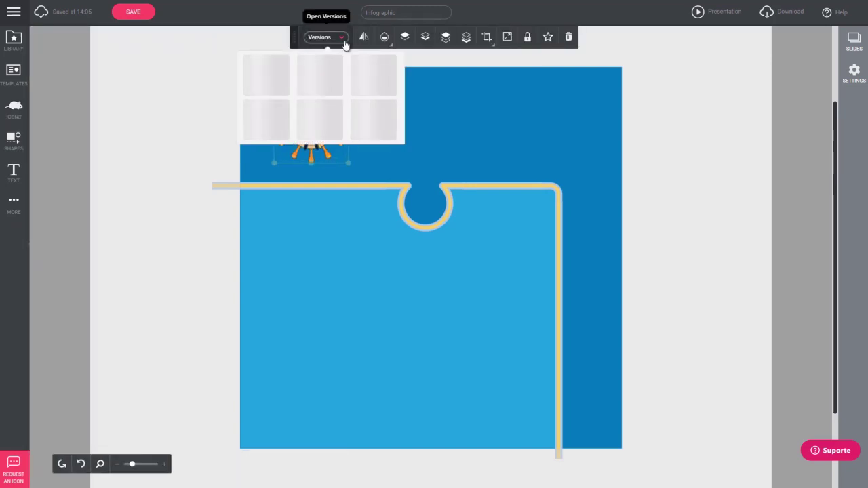
left_click(324, 115)
left_click(378, 114)
left_click_drag(328, 124, 323, 135)
left_click_drag(343, 102, 342, 155)
left_click(288, 140)
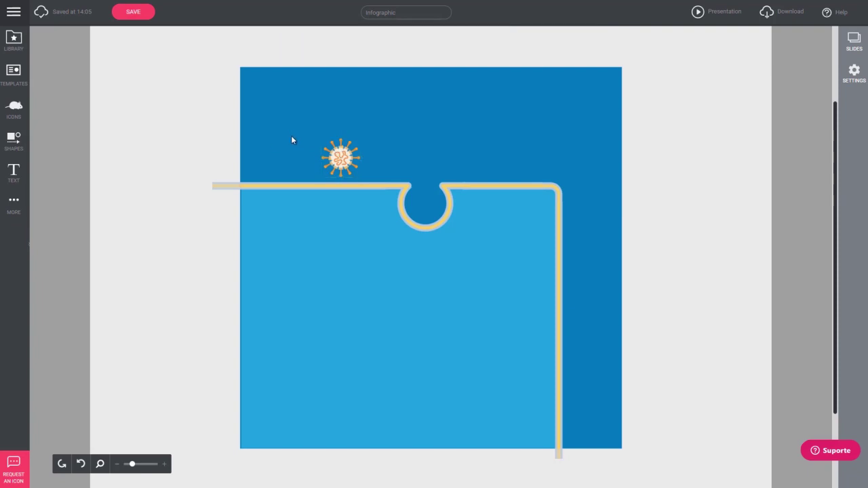
Step: Duplicate the coronavirus and place a smaller copy inside the membrane pocket
left_click(334, 143)
key("ctrl+c")
key("ctrl+v")
left_click_drag(343, 156, 432, 212)
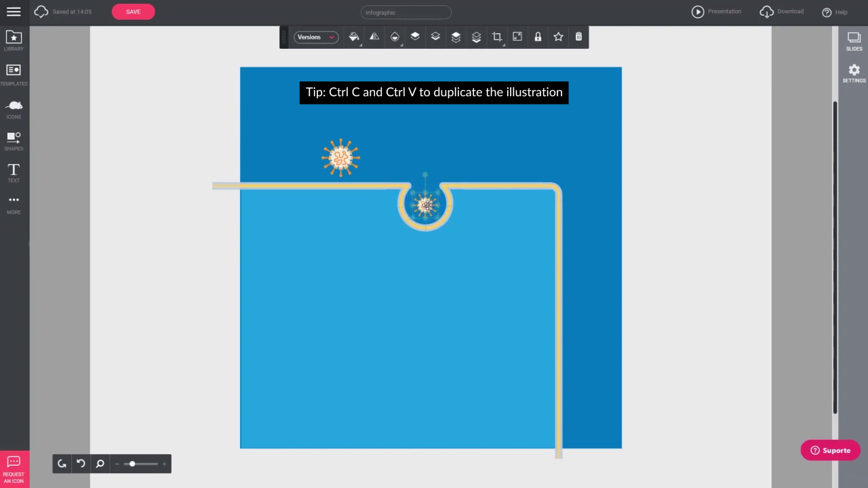
Step: Add two more coronavirus copies, a small one above the pocket opening and a larger one to its upper right
key("ctrl+v")
left_click_drag(426, 205, 427, 172)
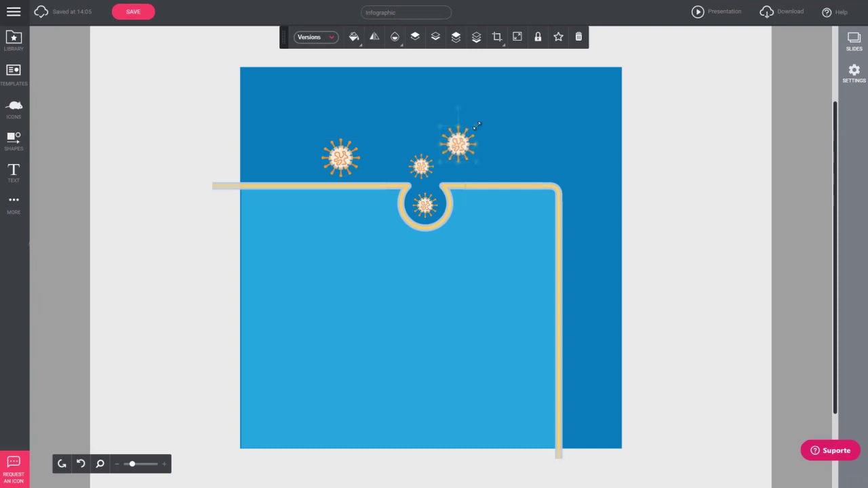
left_click_drag(481, 121, 485, 118)
left_click_drag(466, 138, 464, 142)
left_click(417, 135)
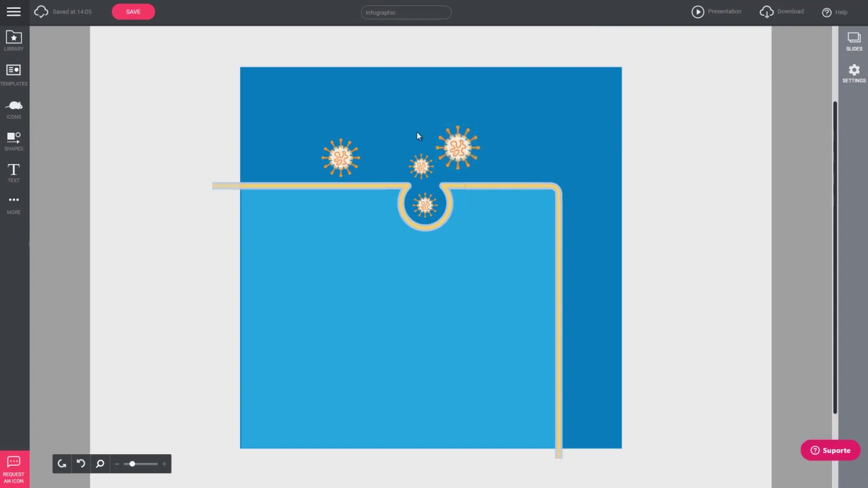
Step: Duplicate the left coronavirus, enlarge the copy and place it near the canvas's upper edge above the other viruses
left_click(340, 148)
key("ctrl+c")
key("ctrl+v")
left_click_drag(343, 156, 297, 91)
left_click_drag(320, 119, 413, 150)
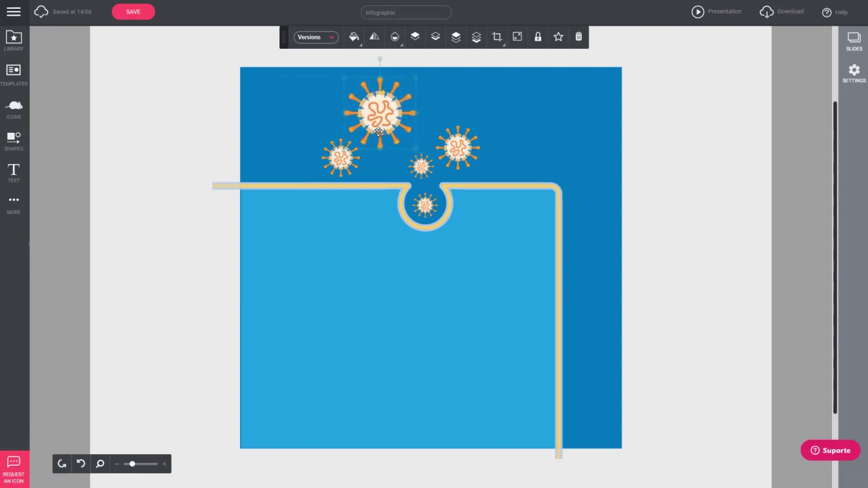
left_click(300, 126)
Step: Replace the icon search keyword with "receptor" and place a small Y-shaped receptor left of the viruses
left_click(14, 109)
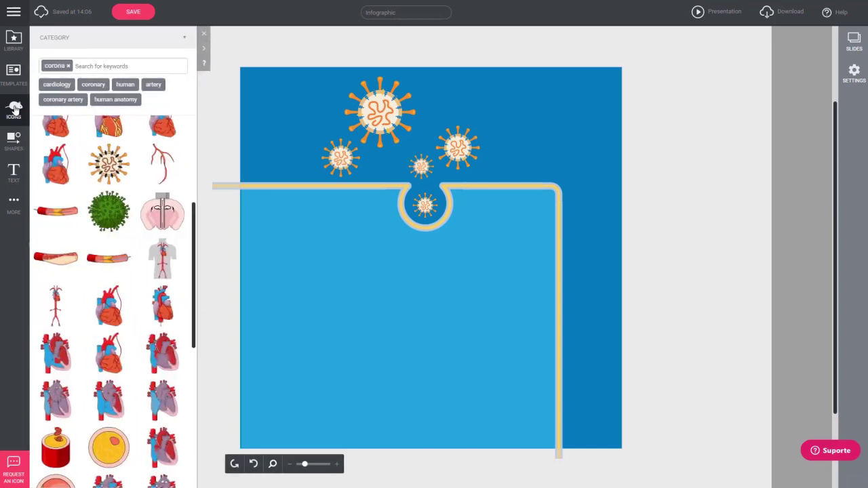
left_click(68, 66)
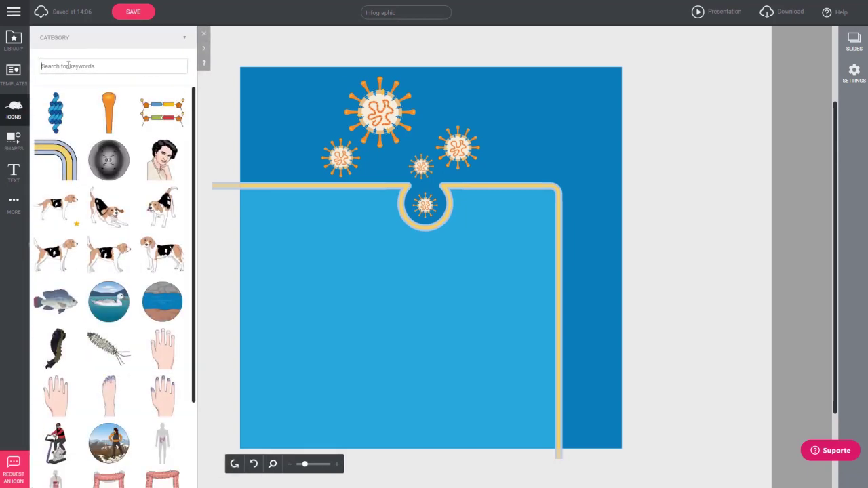
type("receptor")
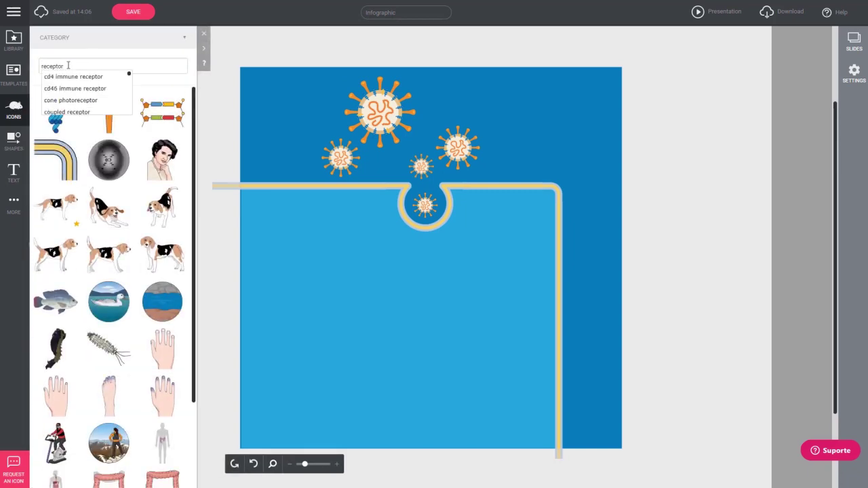
key("Return")
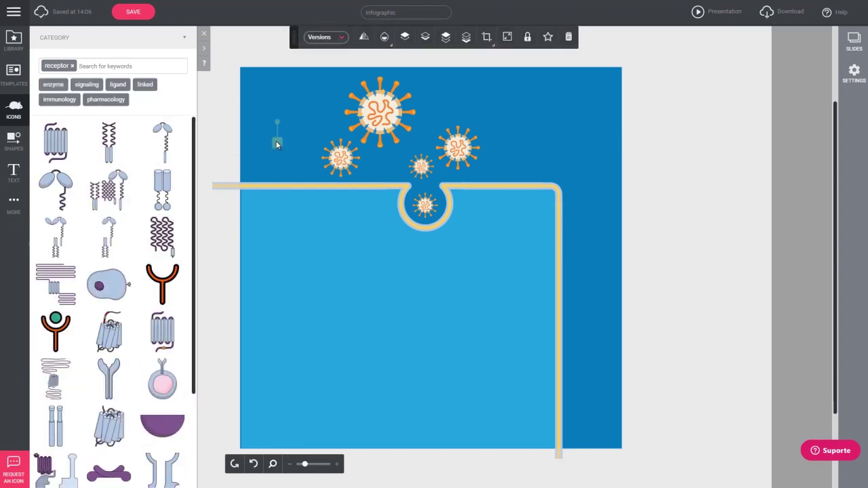
left_click(203, 33)
left_click(137, 464)
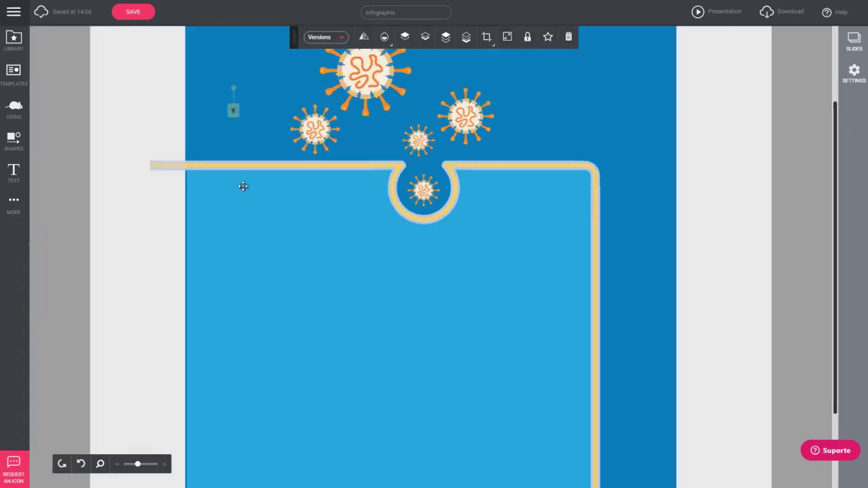
Step: Switch the receptor to its orange version and place it on the membrane directly beneath the left coronavirus
left_click(342, 36)
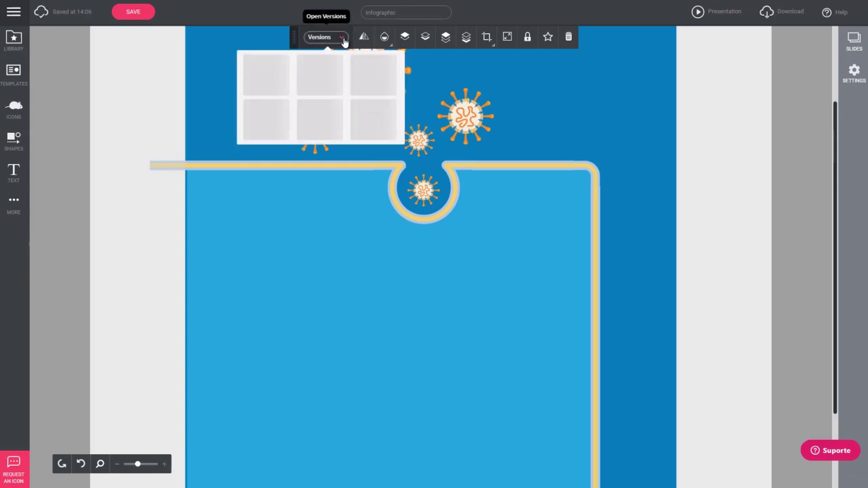
left_click(328, 133)
left_click_drag(265, 133, 315, 160)
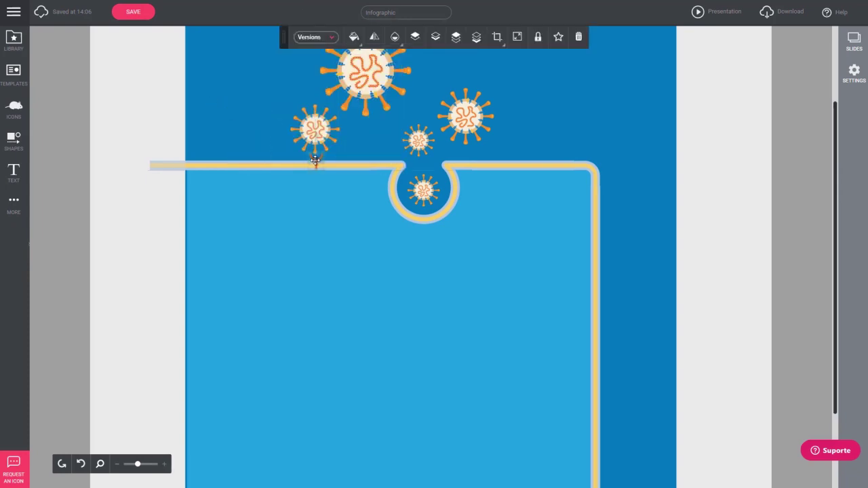
Step: Copy the orange receptor onto the horizontal membrane beside the pocket and, rotated outward, onto two spots of the vertical membrane
left_click(260, 133)
left_click(315, 160)
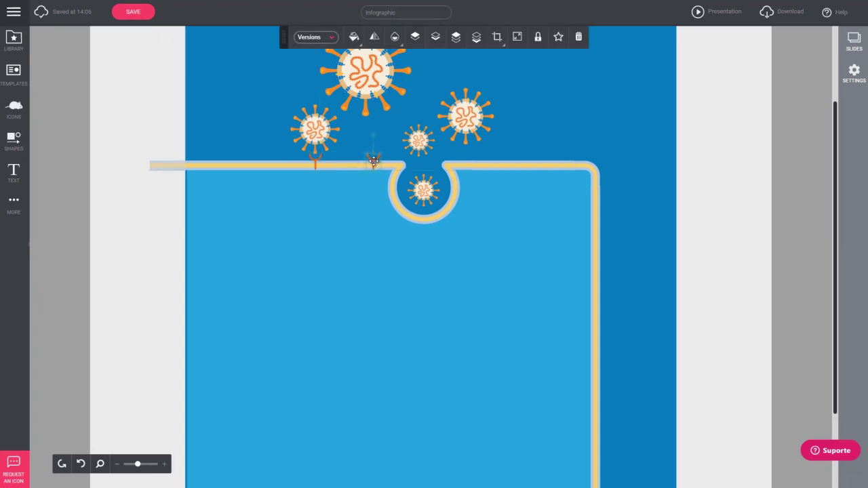
left_click(378, 158)
left_click(614, 255)
left_click_drag(606, 261, 608, 287)
left_click(632, 283)
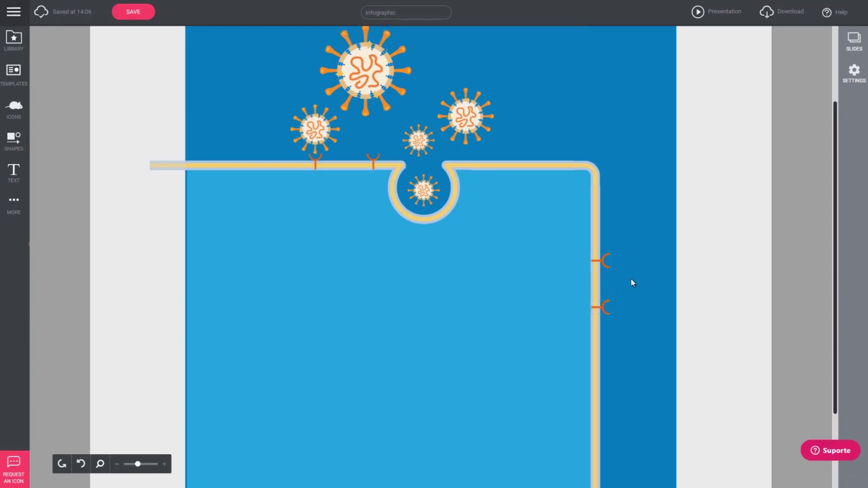
Step: Place two resized coronavirus copies outside the vertical membrane, one against each receptor there
left_click_drag(465, 117, 639, 263)
left_click_drag(664, 233, 623, 314)
key("ctrl+v")
left_click_drag(664, 349, 622, 314)
left_click(658, 304)
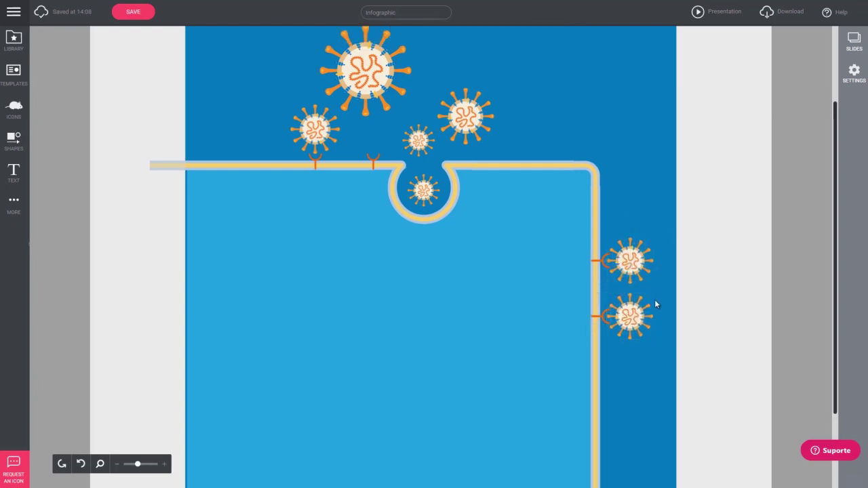
Step: Clear the "receptor" keyword, choose the Membranes icon category and add a circular membrane below the pocket
left_click(26, 115)
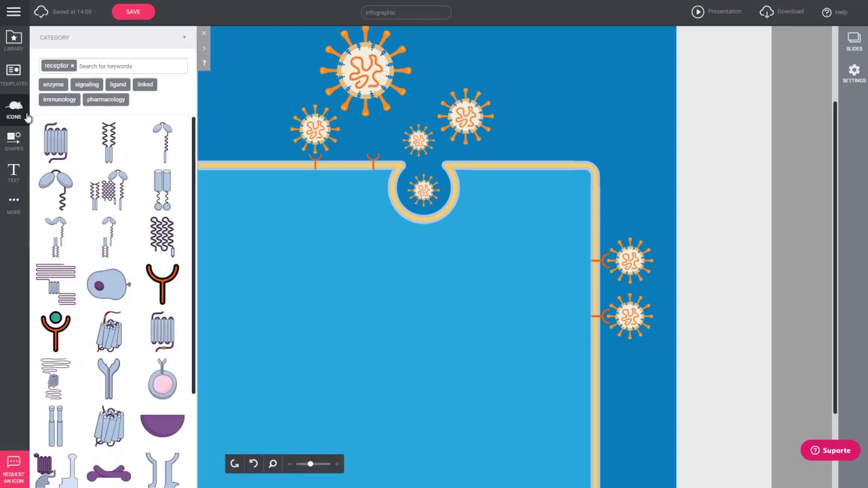
left_click(73, 66)
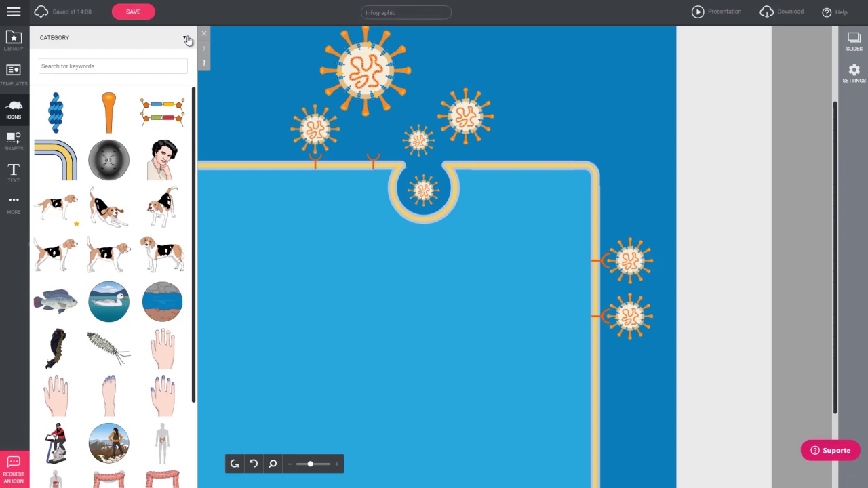
left_click(187, 41)
scroll(127, 132, "down", 3)
left_click(125, 141)
scroll(125, 141, "down", 15)
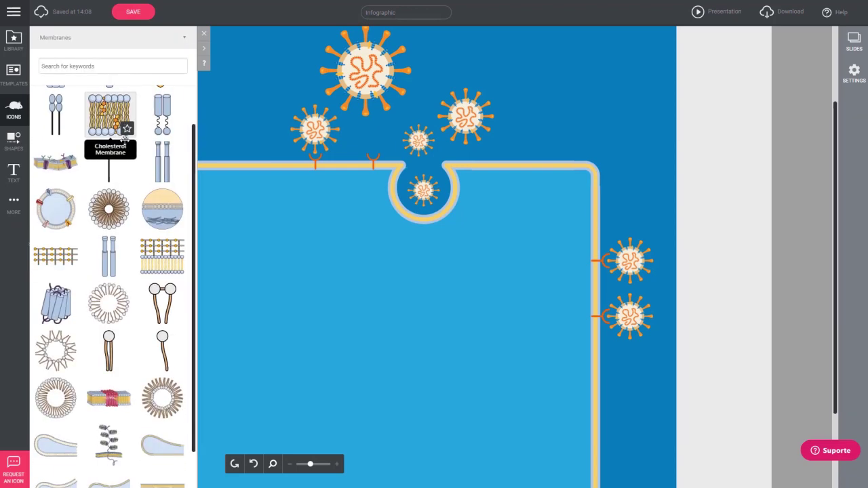
scroll(125, 144, "down", 8)
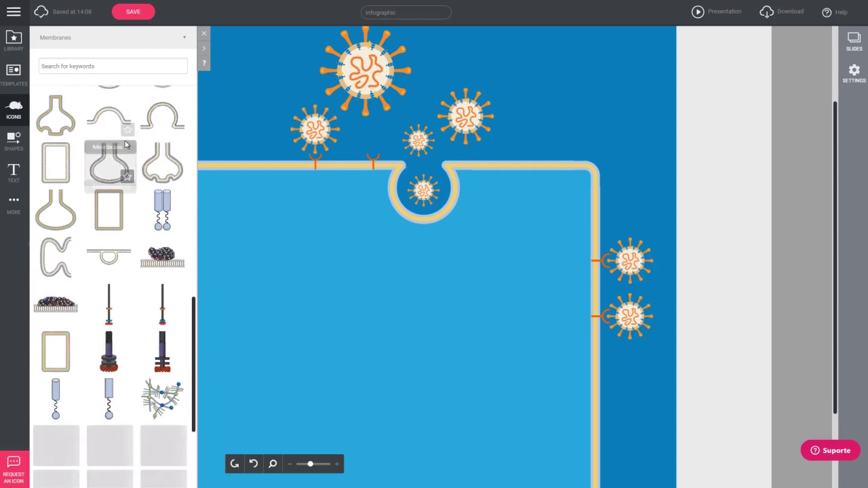
left_click_drag(162, 264, 384, 252)
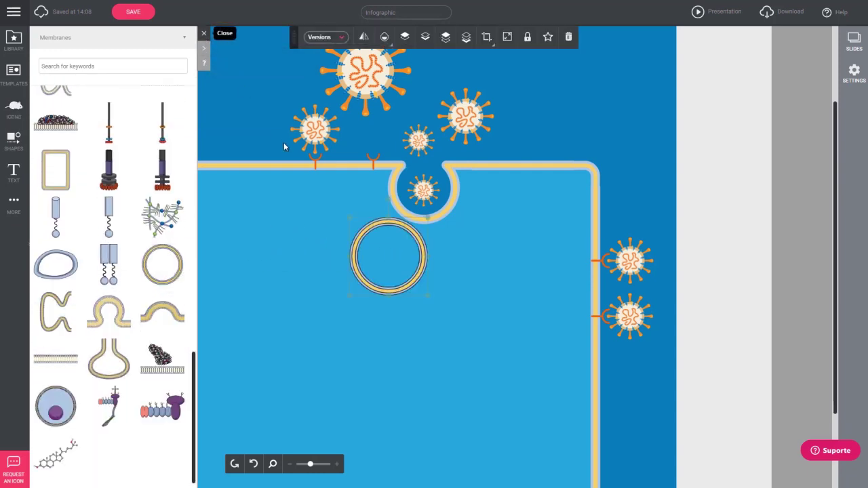
left_click(203, 33)
Step: Switch the circular membrane to the yellow version with pale blue edges, shrink it slightly and place it diagonally below the pocket inside the cell
left_click(341, 38)
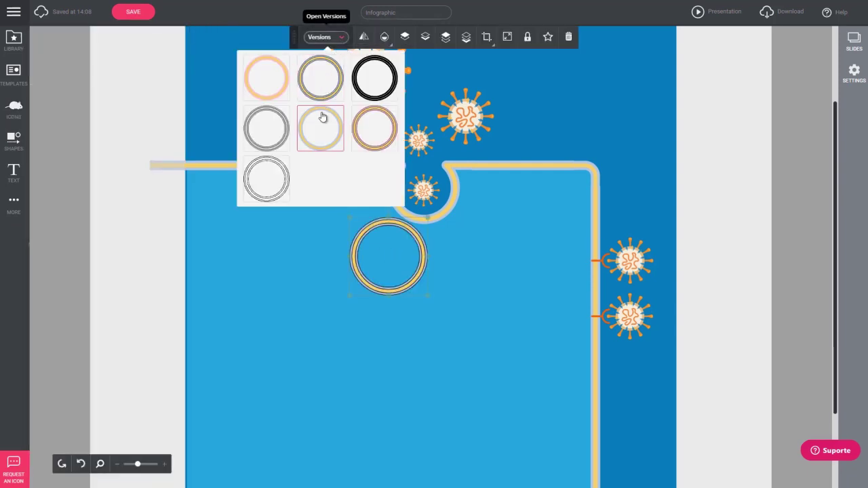
left_click(323, 117)
left_click_drag(415, 239, 526, 228)
left_click_drag(534, 290, 518, 272)
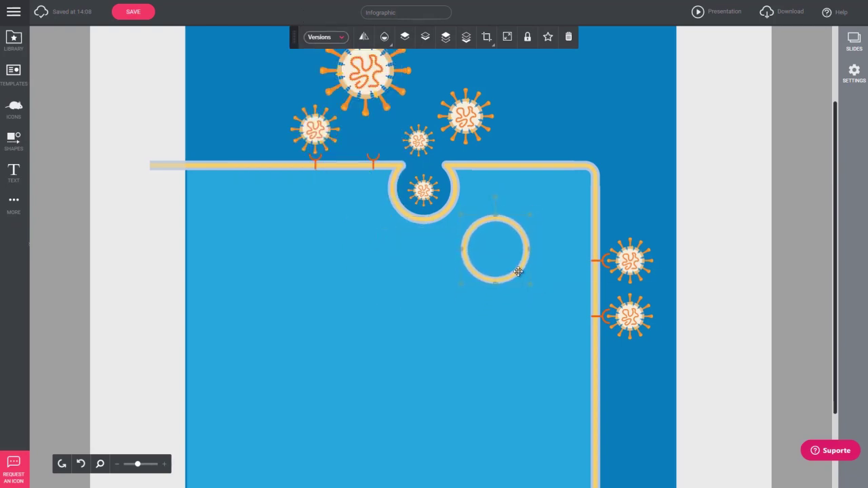
left_click(572, 138)
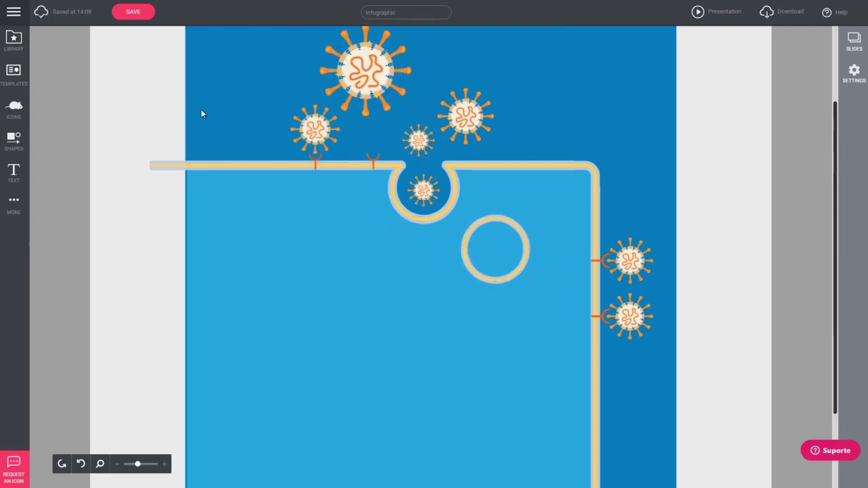
Step: Add a circle shape filling the inside of the circular membrane and colour it the background's dark blue
left_click(14, 141)
left_click_drag(467, 217, 468, 218)
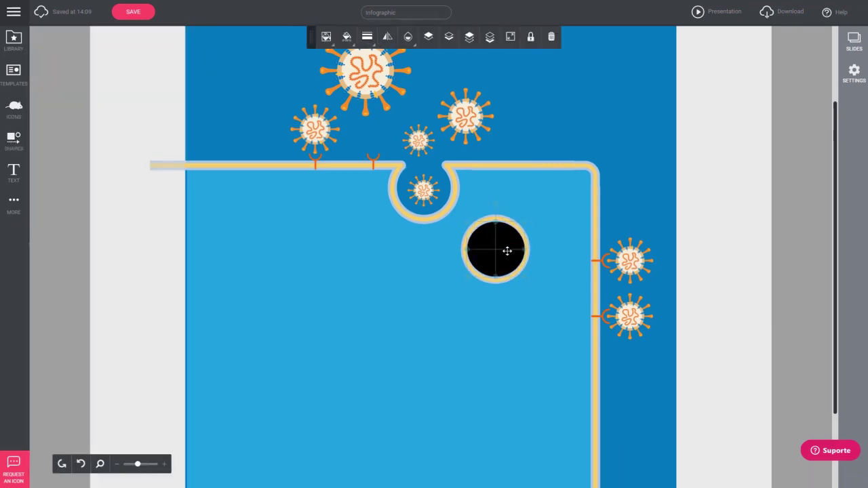
left_click(333, 42)
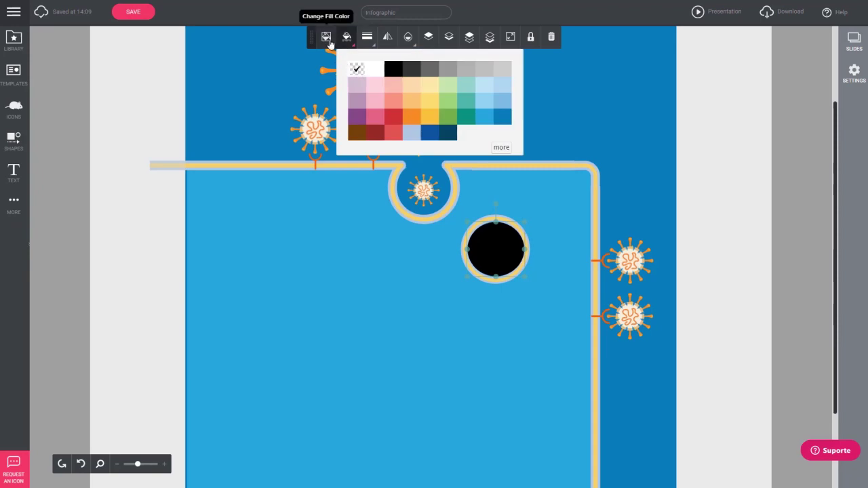
left_click(502, 117)
left_click(537, 136)
Step: Copy the coronavirus from the pocket into the centre of the circular membrane
left_click(423, 191)
left_click_drag(423, 191, 488, 252)
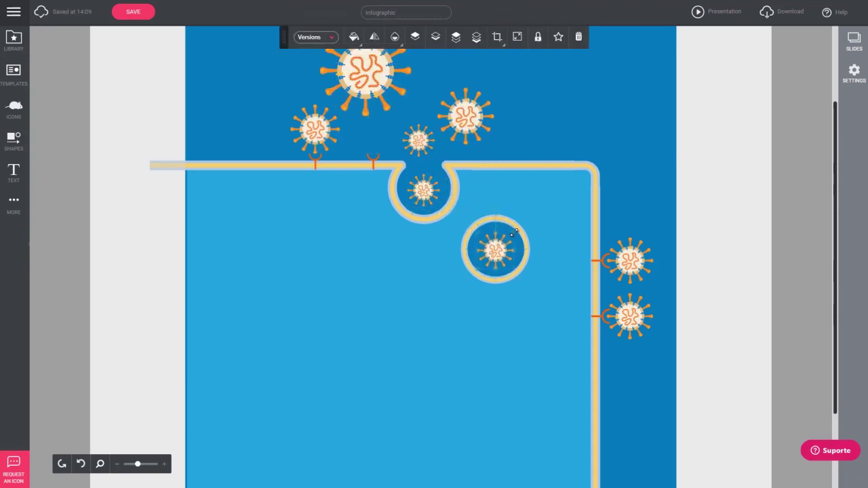
left_click(552, 236)
Step: Search the icons for "rna" and add a single RNA strand inside the cell
left_click(13, 114)
left_click(59, 67)
type("rna")
key("Return")
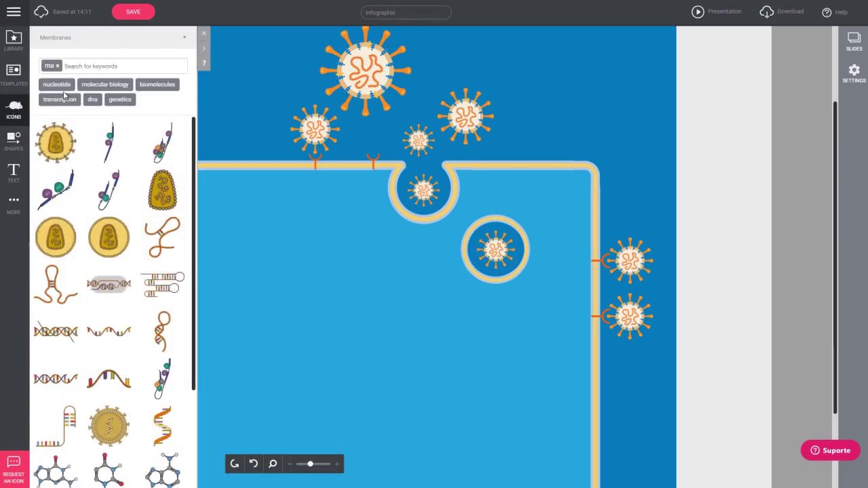
left_click(109, 283)
Step: Replace the icon keyword with "poliribossomo" and add the polyribosome below the RNA strand
left_click(58, 66)
type("poli")
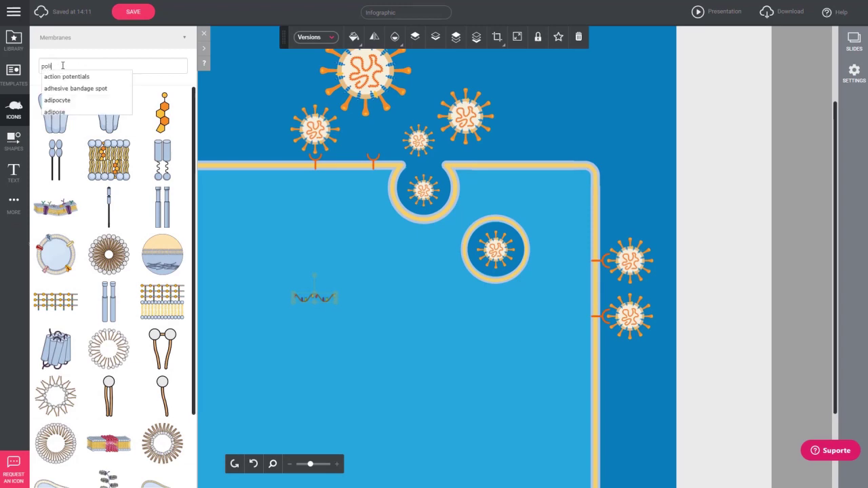
type("ribosso")
left_click(63, 112)
left_click(55, 143)
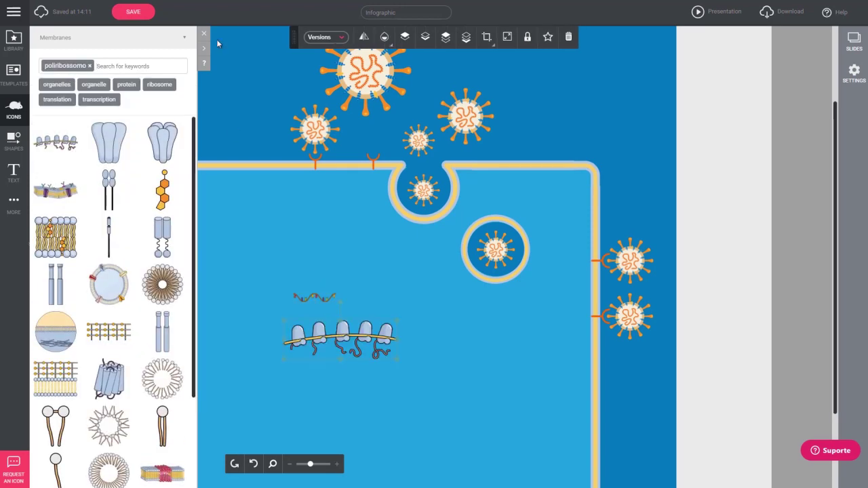
Step: Clear the keyword, choose the Organelles category and add the nucleus with endoplasmic reticulum and the Golgi apparatus inside the cell
left_click(90, 65)
left_click(95, 37)
left_click(113, 190)
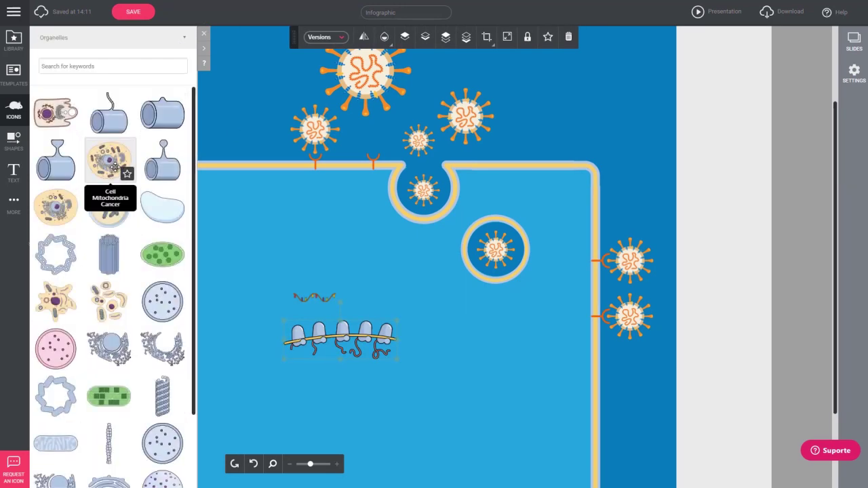
scroll(122, 173, "down", 1)
scroll(127, 175, "down", 1)
left_click(110, 262)
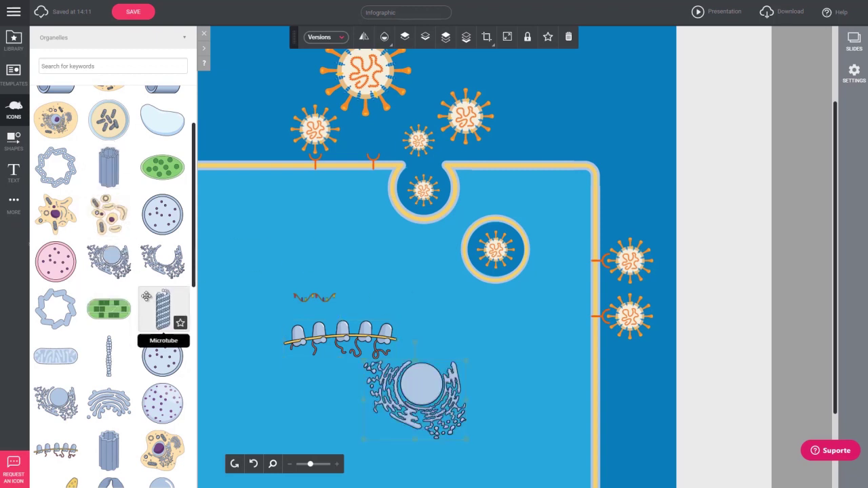
scroll(138, 275, "down", 1)
left_click(108, 360)
left_click(203, 33)
Step: Enlarge the RNA strand and move it with the polyribosome toward the cell's left side, the strand above the polyribosome
left_click(315, 297)
left_click_drag(336, 290, 384, 272)
left_click_drag(339, 293, 278, 277)
left_click_drag(322, 343, 266, 327)
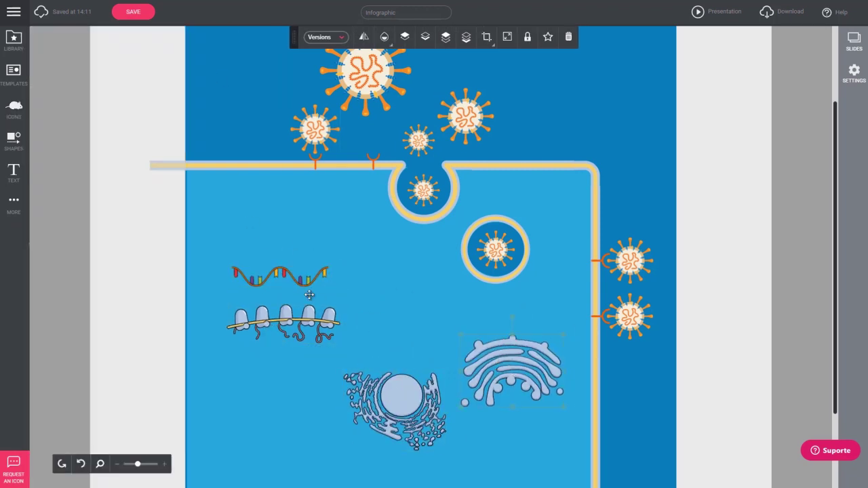
Step: Switch the RNA strand, polyribosome, nucleus with reticulum and Golgi apparatus to their solid black versions
left_click(326, 37)
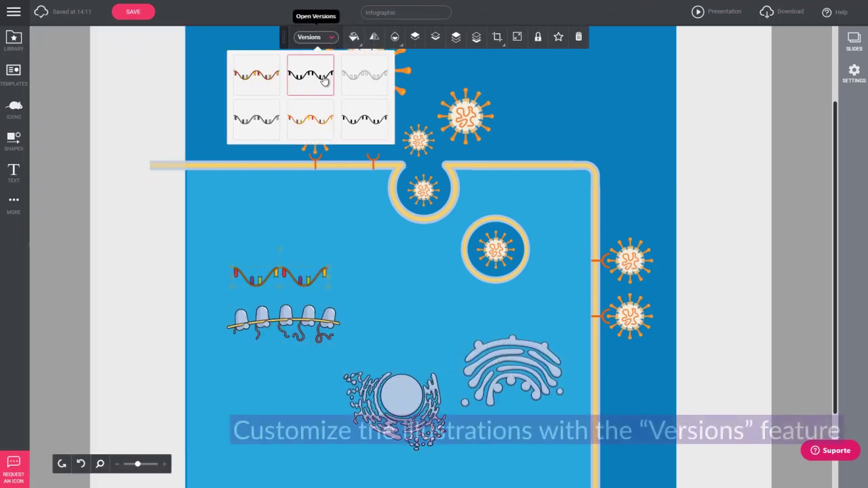
left_click(311, 75)
left_click(340, 43)
left_click(279, 71)
left_click(345, 42)
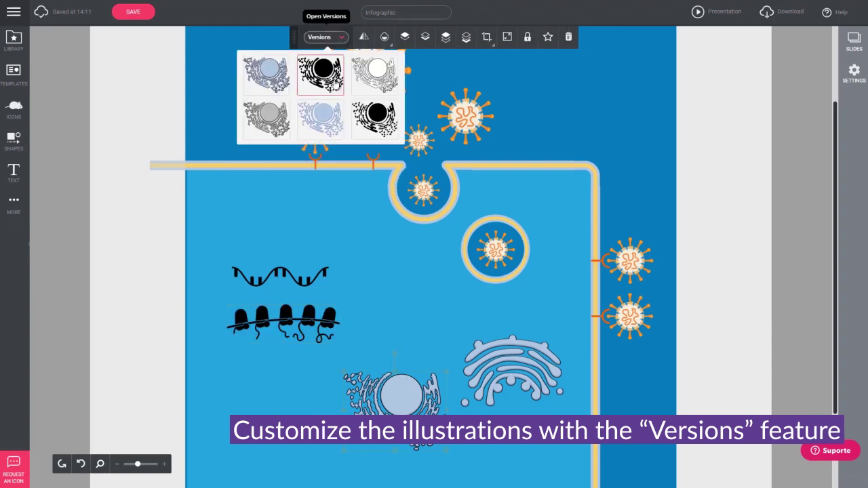
left_click(326, 80)
left_click(343, 41)
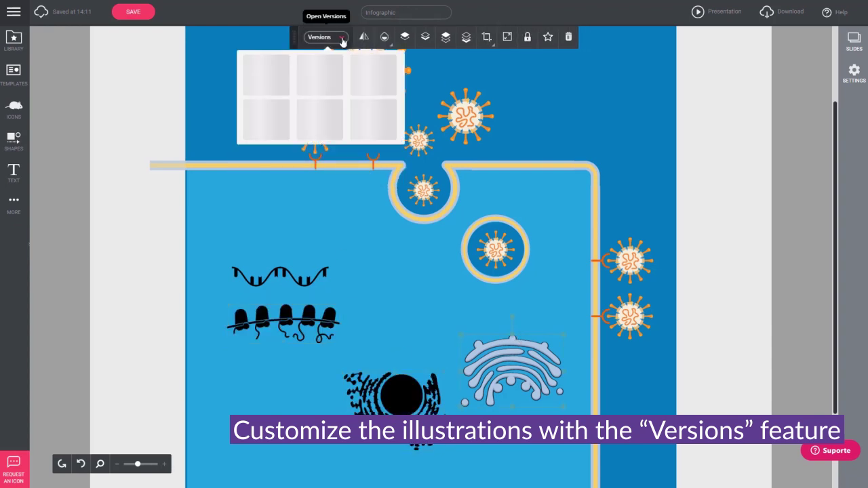
left_click(279, 68)
Step: Rotate and reposition the nucleus with its reticulum above it, and turn the Golgi apparatus upside down and shrink it
left_click(390, 395)
left_click_drag(392, 353, 375, 406)
left_click(505, 371)
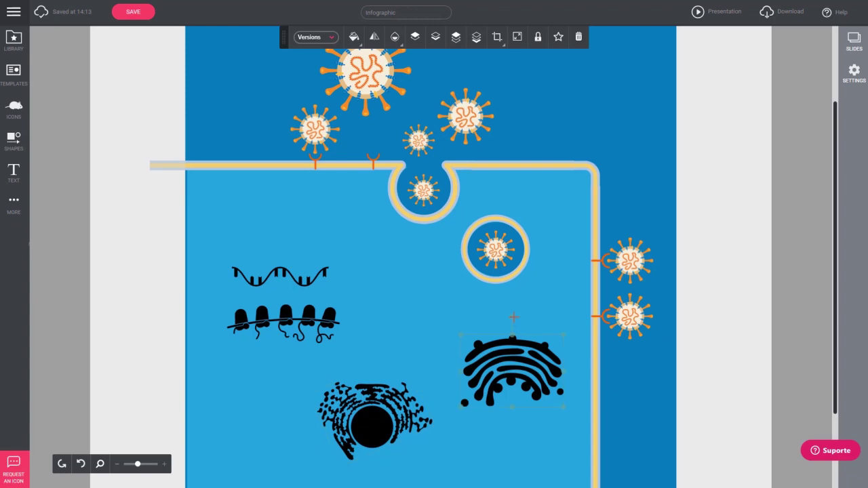
left_click_drag(513, 317, 512, 425)
left_click_drag(531, 366, 531, 356)
left_click_drag(563, 326, 532, 355)
left_click_drag(405, 354, 399, 375)
left_click_drag(367, 433, 392, 420)
Step: Shrink the polyribosome to about the RNA strand's width and align it beneath the strand
left_click(321, 320)
left_click_drag(341, 303, 322, 311)
left_click_drag(283, 326, 293, 314)
Step: Recolour the RNA strand, polyribosome, nucleus with reticulum and Golgi apparatus dark blue
left_click(277, 281)
left_click(354, 37)
left_click(509, 117)
left_click(284, 313)
left_click(317, 37)
left_click(354, 37)
left_click(512, 117)
left_click(391, 417)
left_click(353, 37)
left_click(509, 117)
left_click(495, 370)
Step: Resize the nucleus and Golgi apparatus slightly larger and arrange them below the virus-filled vesicle, the Golgi to the nucleus's upper right
left_click_drag(505, 378, 537, 363)
left_click_drag(393, 410, 420, 393)
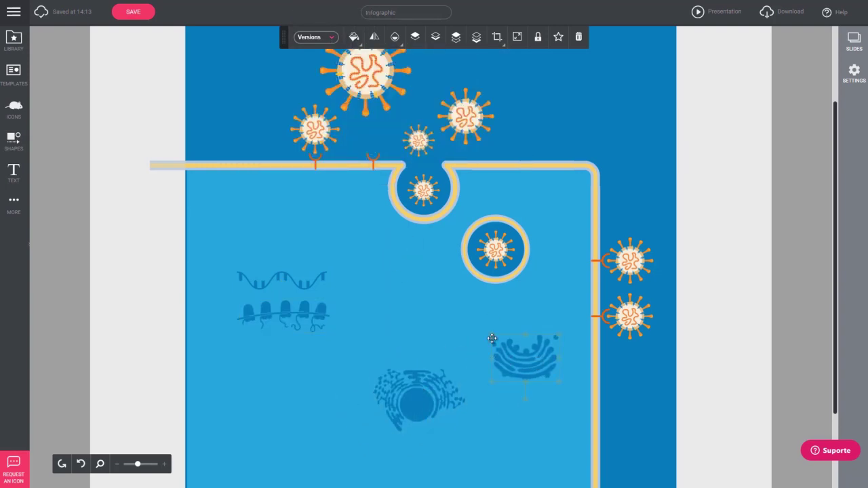
left_click_drag(496, 340, 482, 331)
left_click_drag(407, 393, 397, 397)
left_click_drag(364, 372, 351, 363)
left_click_drag(400, 391, 406, 397)
left_click_drag(513, 364, 513, 356)
Step: Move the RNA strand and polyribosome up and right beneath the membrane, raise the nucleus and tilt the Golgi apparatus counterclockwise
left_click_drag(304, 314, 319, 329)
left_click_drag(306, 289, 328, 250)
left_click_drag(319, 329, 323, 290)
left_click_drag(417, 420, 409, 397)
left_click_drag(516, 359, 517, 348)
left_click_drag(520, 380, 529, 379)
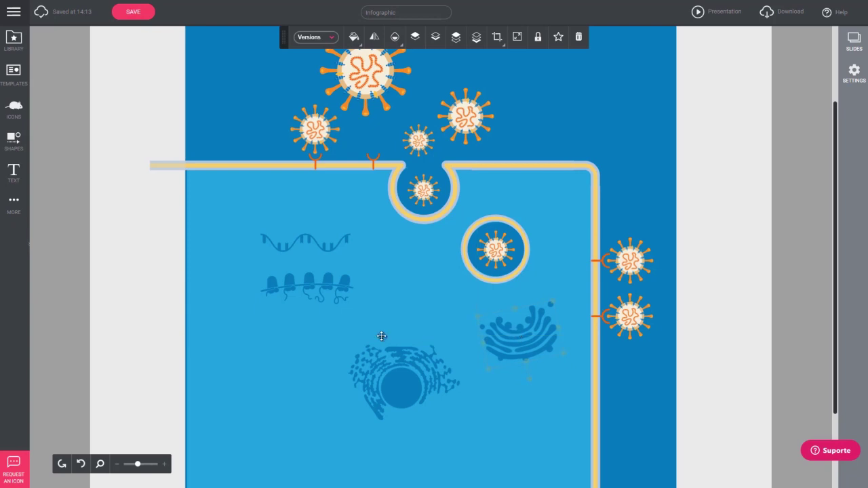
left_click(429, 344)
Step: Insert a curved arrow shape, colour it light green and rotate it to point from the membrane down to the RNA strand
left_click(14, 141)
left_click(112, 315)
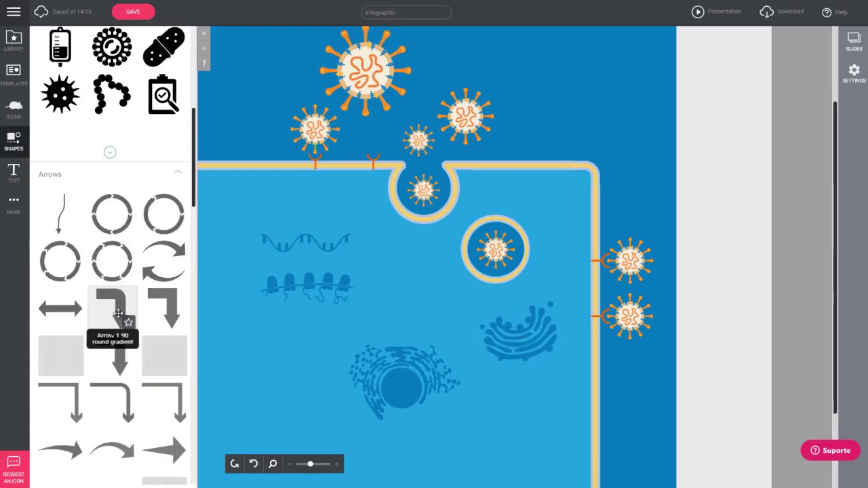
left_click_drag(121, 306, 278, 211)
left_click(356, 39)
left_click(455, 84)
left_click_drag(305, 213, 321, 205)
left_click_drag(296, 170, 331, 218)
left_click_drag(296, 220, 318, 228)
left_click_drag(290, 247, 311, 224)
Step: Duplicate the green arrow, mirror the copy and place it pointing from the polyribosome to the nucleus
left_click_drag(326, 212, 327, 348)
key("ctrl+c")
key("ctrl+v")
left_click(375, 46)
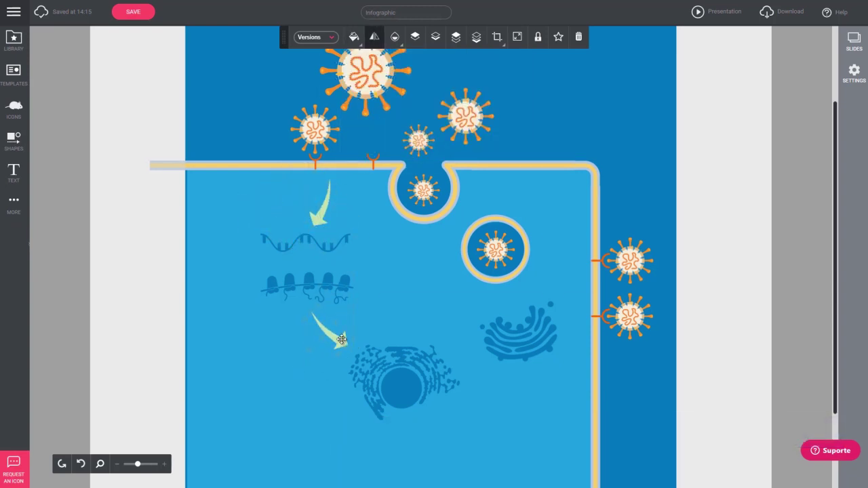
Step: Copy the green arrow between nucleus and Golgi apparatus, shrink and rotate it toward the Golgi, and shift the Golgi right
key("ctrl+c")
key("ctrl+v")
left_click_drag(346, 342, 463, 365)
left_click_drag(468, 326, 476, 362)
left_click_drag(438, 364, 454, 389)
left_click(463, 369)
left_click_drag(524, 344, 530, 344)
Step: Copy the small green arrow to point from the Golgi apparatus up to the vesicle, and adjust the nucleus-to-Golgi arrow's angle
left_click(481, 361)
key("ctrl+c")
key("ctrl+v")
left_click_drag(480, 360, 521, 303)
left_click_drag(545, 343, 554, 358)
left_click_drag(478, 361, 481, 410)
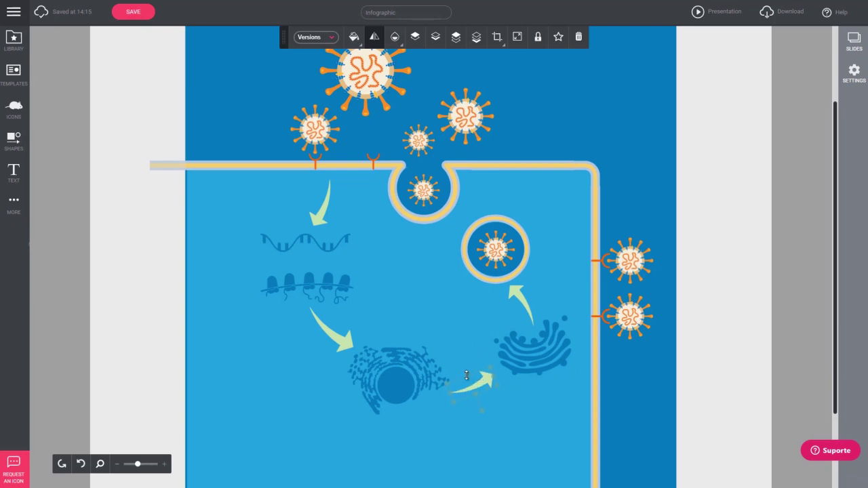
Step: Reset the icon category filter and add the orange spike and the blue helical protein side by side left of the viruses
left_click(13, 109)
left_click(182, 38)
scroll(156, 74, "up", 5)
left_click(129, 54)
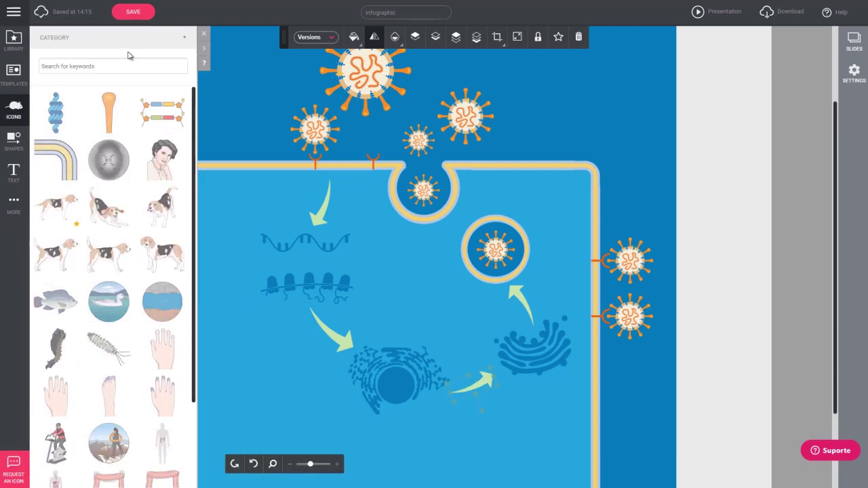
left_click_drag(108, 112, 219, 109)
left_click_drag(62, 109, 242, 111)
left_click(204, 33)
Step: Resize the blue helical protein to match the spike's height and switch both icons to their outline-free versions
left_click_drag(256, 76, 237, 109)
left_click(220, 109)
left_click(337, 38)
left_click(237, 108)
left_click(319, 38)
left_click(201, 67)
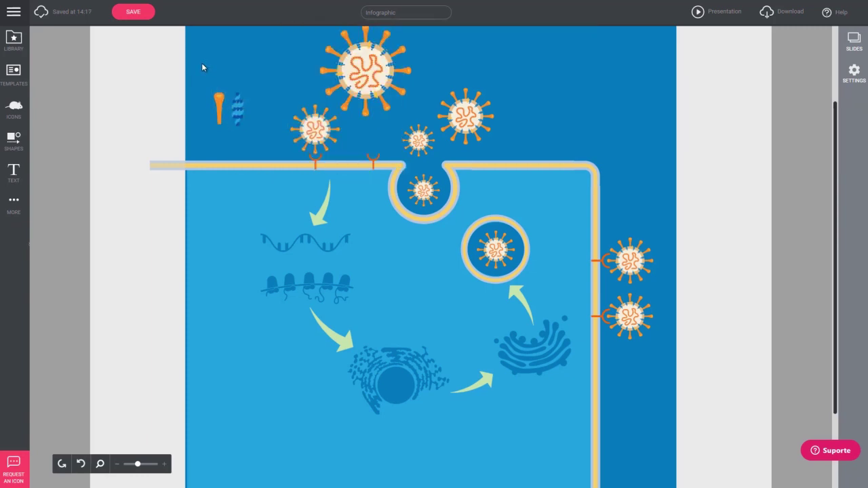
Step: Place three small spike copies around the pocket's membrane, angled inward, and raise the coronavirus in the pocket slightly
left_click(218, 98)
left_click_drag(219, 99, 408, 209)
left_click(117, 464)
left_click(165, 464)
left_click(164, 465)
left_click(164, 465)
left_click_drag(406, 198, 428, 184)
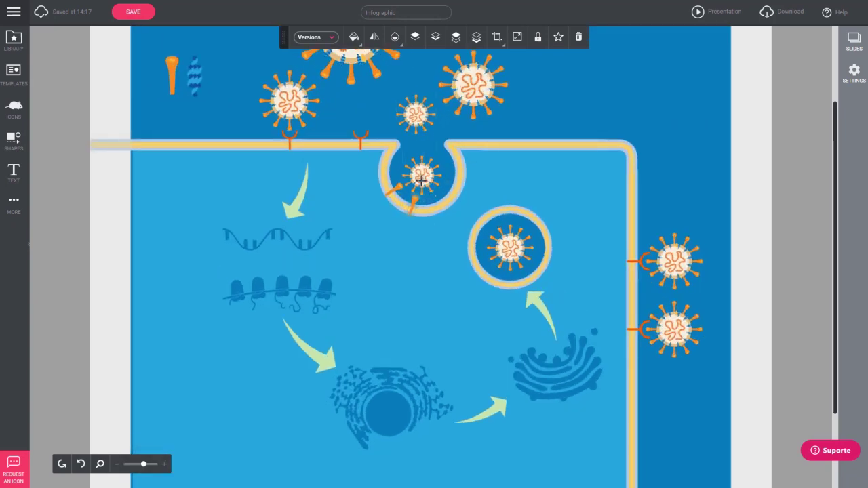
left_click_drag(413, 201, 423, 168)
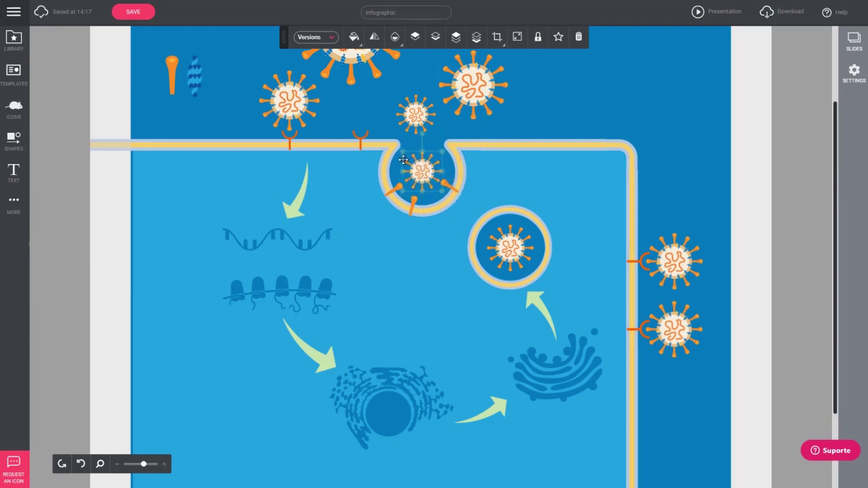
Step: Place three small orange spikes around the round vesicle's membrane, each angled outward from it
left_click(551, 122)
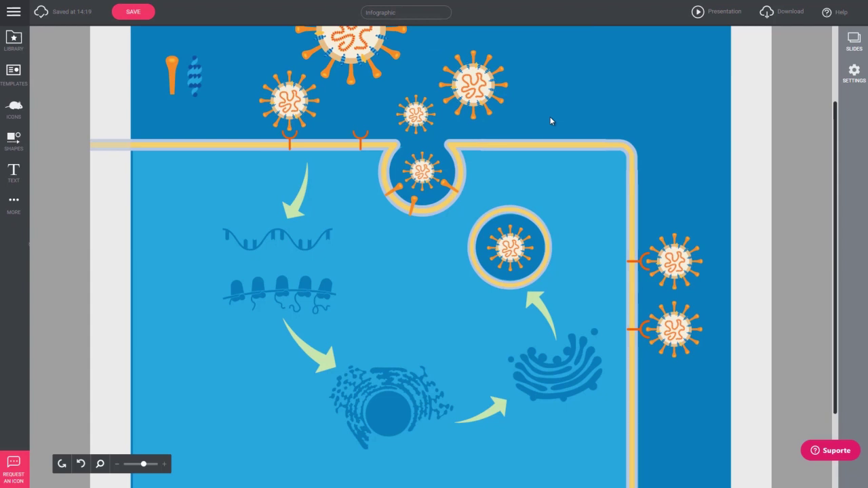
left_click_drag(450, 187, 526, 199)
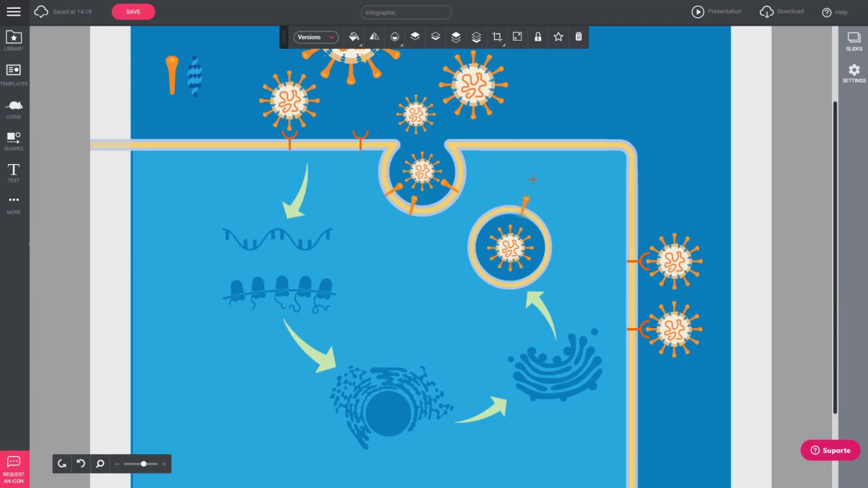
left_click_drag(532, 209, 476, 310)
left_click_drag(466, 292, 474, 286)
Step: Add two small spikes and two small helical proteins above the nucleus's reticulum, and delete the leftover large spike beside the viruses
left_click_drag(483, 290, 399, 354)
left_click_drag(195, 76, 371, 363)
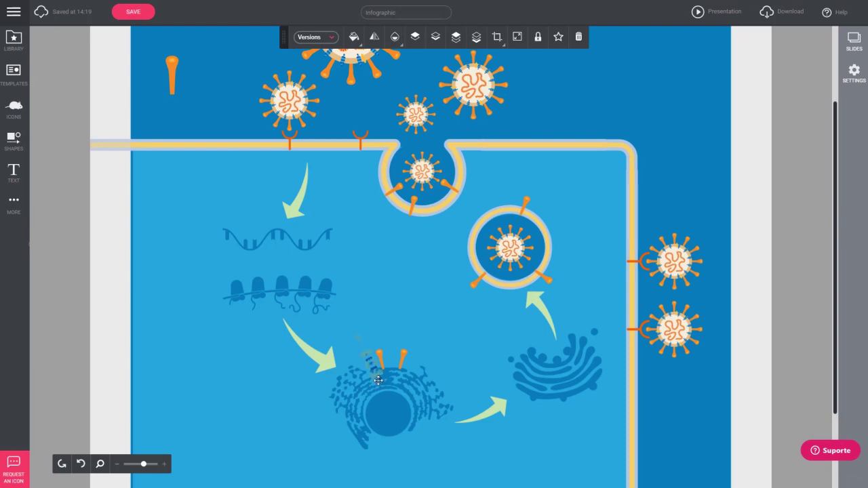
left_click_drag(382, 380, 393, 363)
left_click(174, 70)
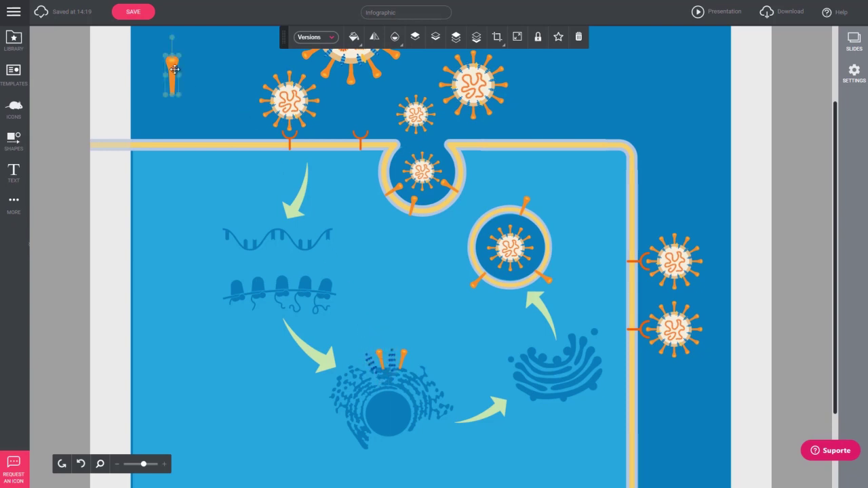
key("Delete")
Step: Select the whole illustration and rotate it counter-clockwise so the membrane slopes diagonally up to the cell's corner
left_click(117, 465)
left_click(118, 465)
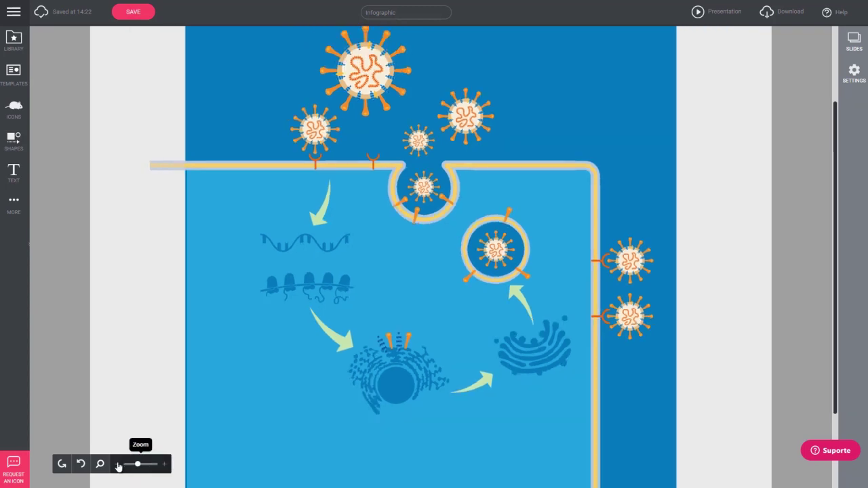
left_click(117, 464)
left_click(117, 464)
left_click(118, 465)
left_click(117, 465)
left_click_drag(207, 119, 567, 424)
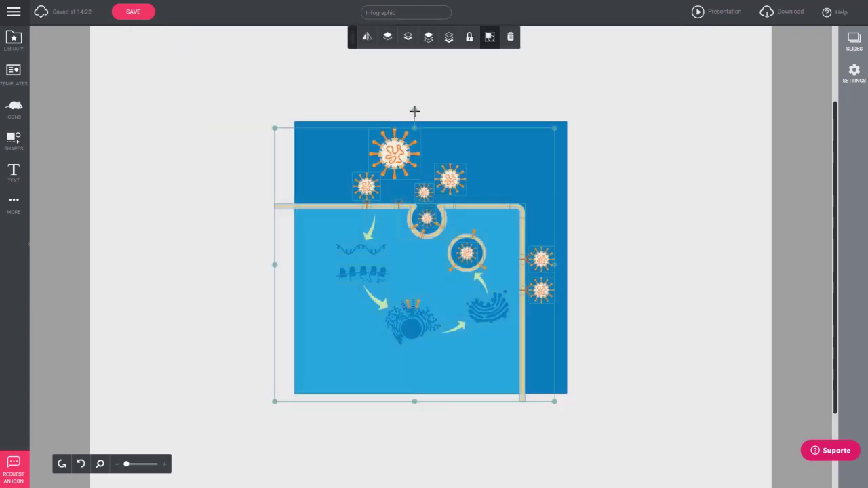
left_click_drag(414, 108, 339, 128)
Step: Reposition the tilted illustration on the dark blue page and fine-tune its rotation and size
left_click_drag(422, 217, 428, 245)
left_click_drag(479, 112, 488, 93)
left_click_drag(466, 253, 456, 253)
mouse_move(477, 91)
left_mouse_down()
mouse_move(488, 68)
mouse_move(485, 80)
left_mouse_up()
left_click_drag(502, 228, 494, 230)
left_click(653, 284)
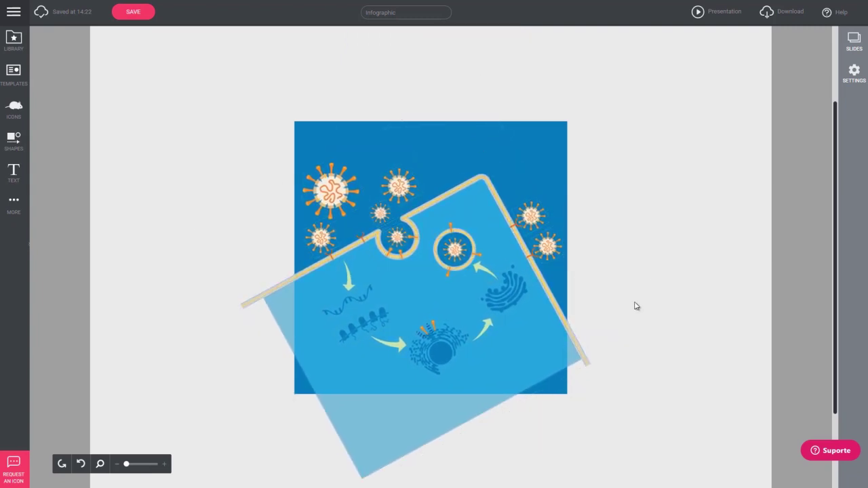
Step: Enlarge the light blue cell rectangle so it reaches the membrane ends and fills the page's lower part
left_click(498, 405)
left_click_drag(473, 419, 490, 439)
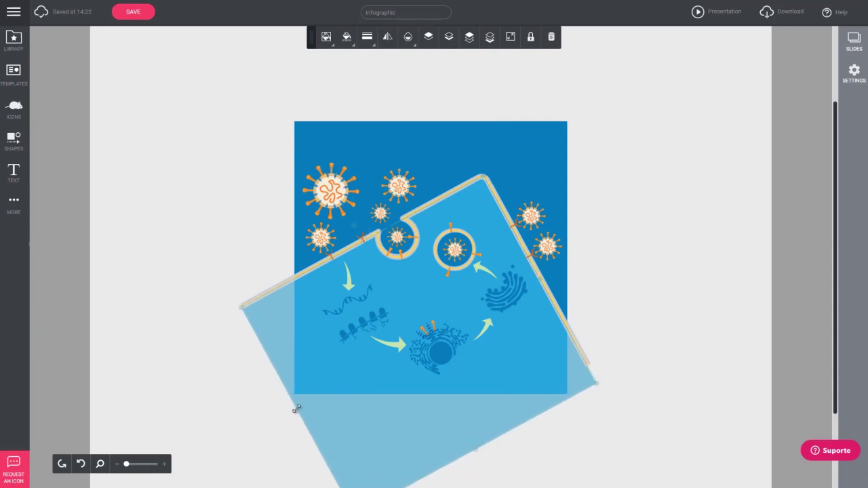
left_click(240, 400)
Step: Turn the RNA strand and ribosome icons back to horizontal, and move the arrow toward the nucleus clear of them
left_click(165, 465)
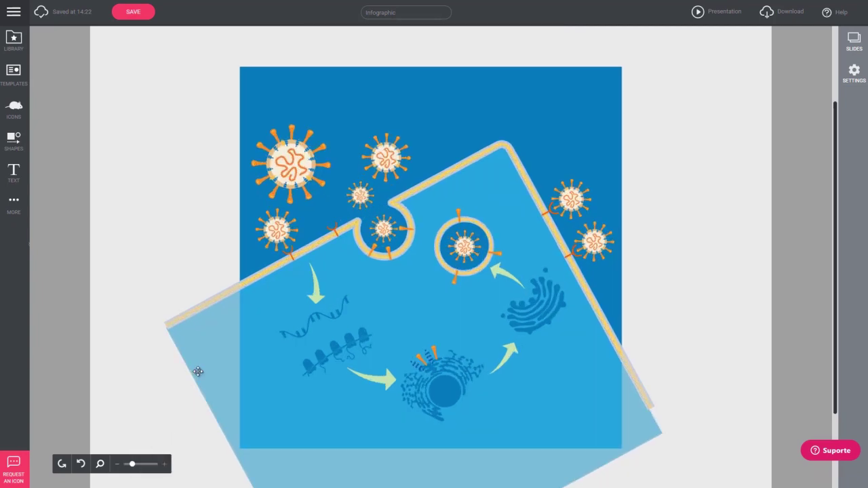
left_click(324, 315)
left_click(346, 345, "shift")
left_click_drag(334, 277, 337, 321)
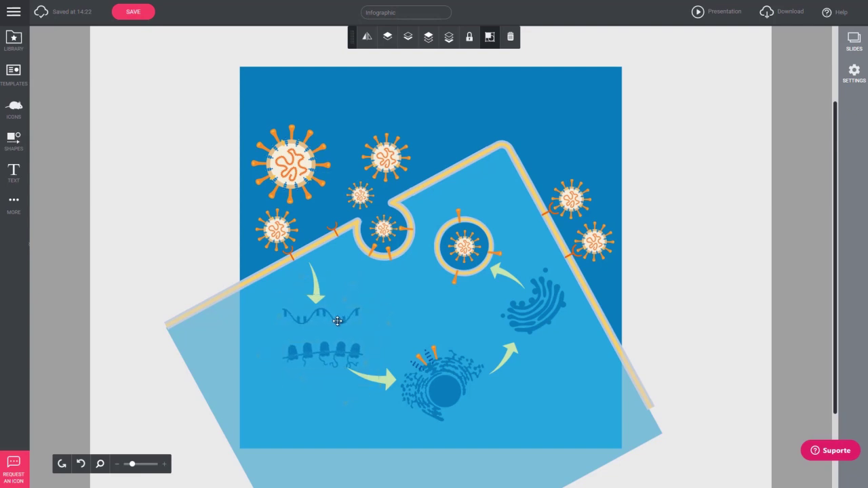
left_click_drag(378, 392, 385, 388)
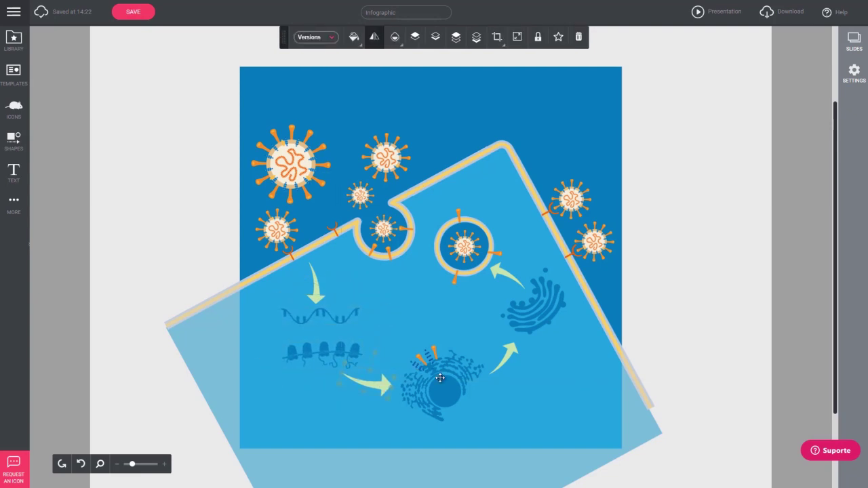
Step: Turn the nucleus with its reticulum, spikes and helical proteins upright, and nudge the group into line with the arrow
left_click_drag(436, 352, 427, 358)
left_click(459, 367)
left_click_drag(439, 311, 473, 318)
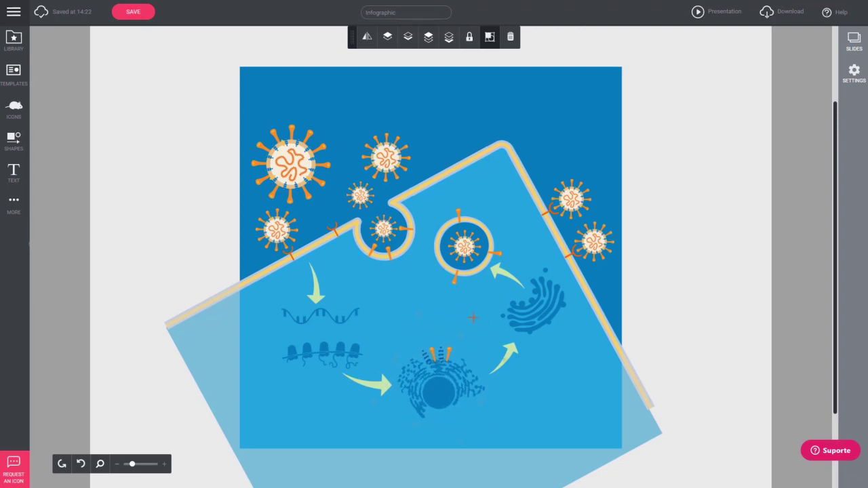
left_click_drag(445, 379, 449, 381)
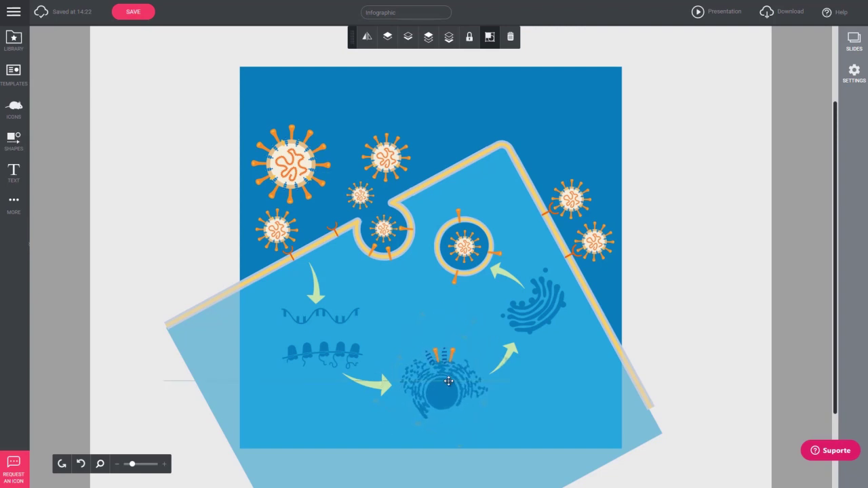
Step: Level the Golgi apparatus, lower it slightly, and shift the whole illustration a little to the right
left_click(540, 306)
left_click_drag(564, 337, 546, 345)
left_click_drag(545, 309, 543, 311)
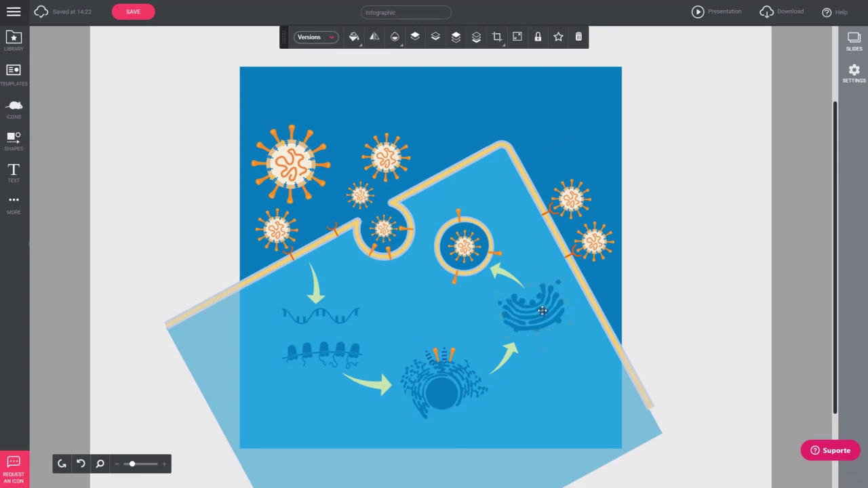
left_click_drag(157, 94, 696, 468)
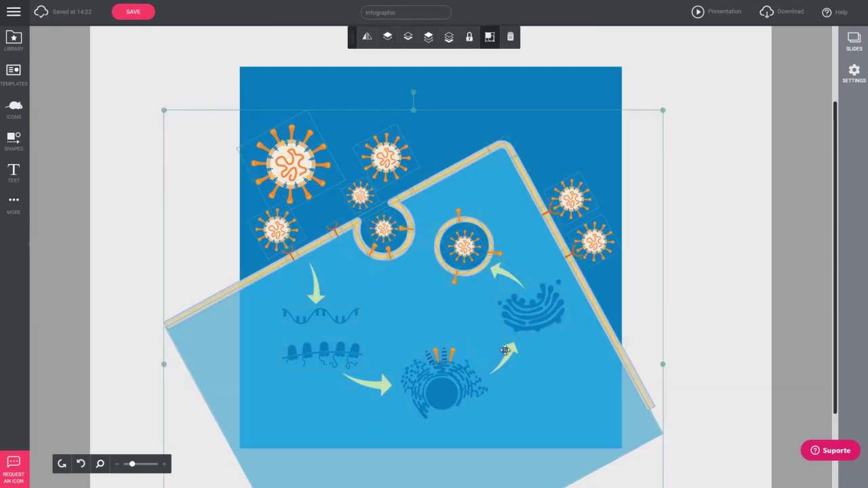
left_click(704, 301)
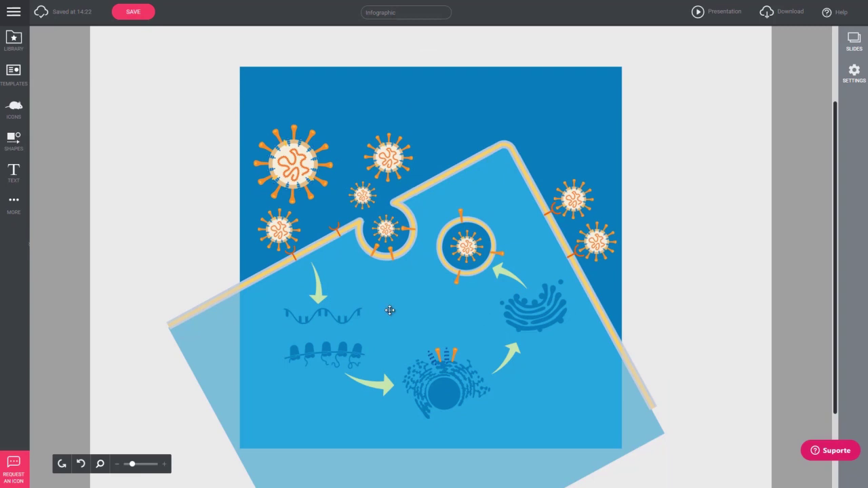
Step: Add a subtitle text box in the middle of the cell and set its font size to 24 px
left_click(19, 172)
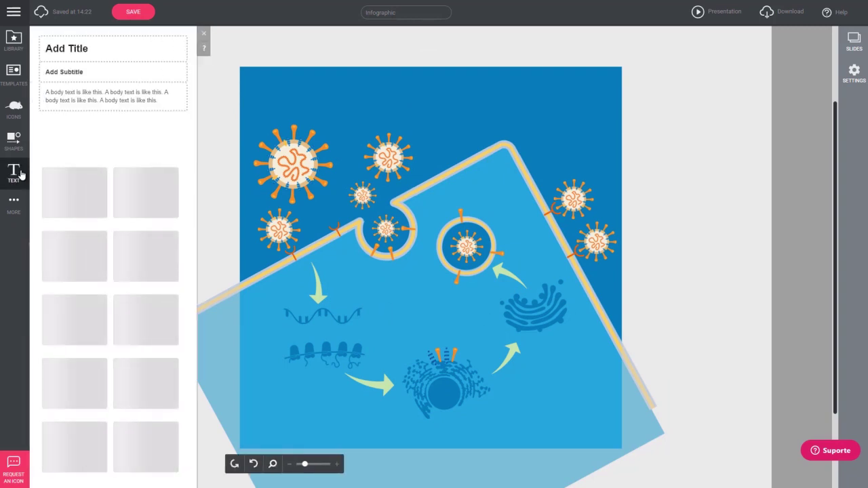
left_click_drag(64, 72, 421, 299)
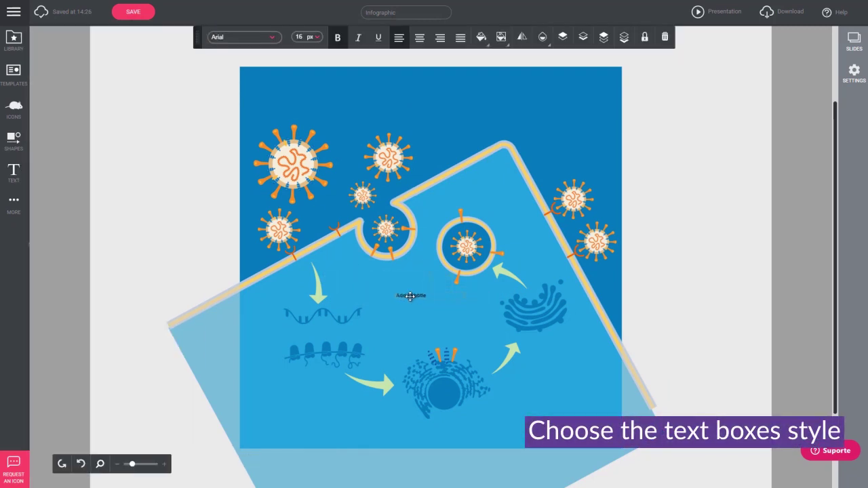
left_click(319, 43)
scroll(304, 115, "down", 1)
left_click(302, 139)
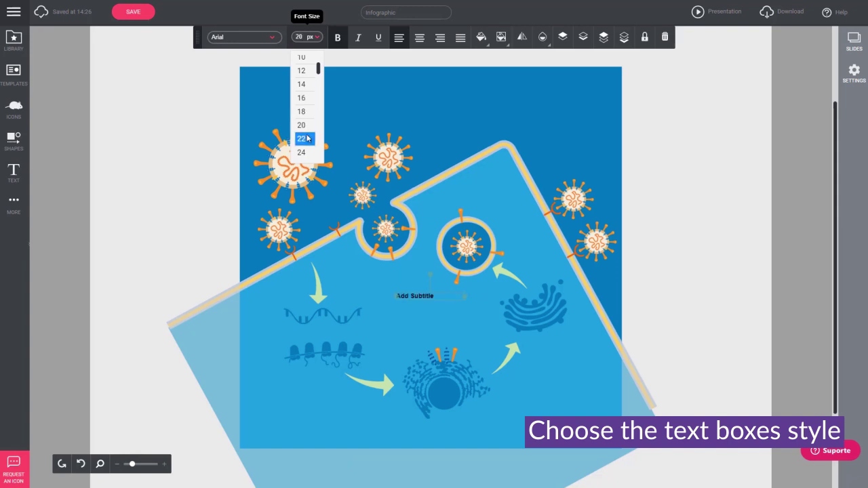
left_click(307, 152)
Step: Shorten the subtitle's text to "Subtitle" and colour it light green
double_click(419, 297)
left_click_drag(411, 297, 386, 293)
key("BackSpace")
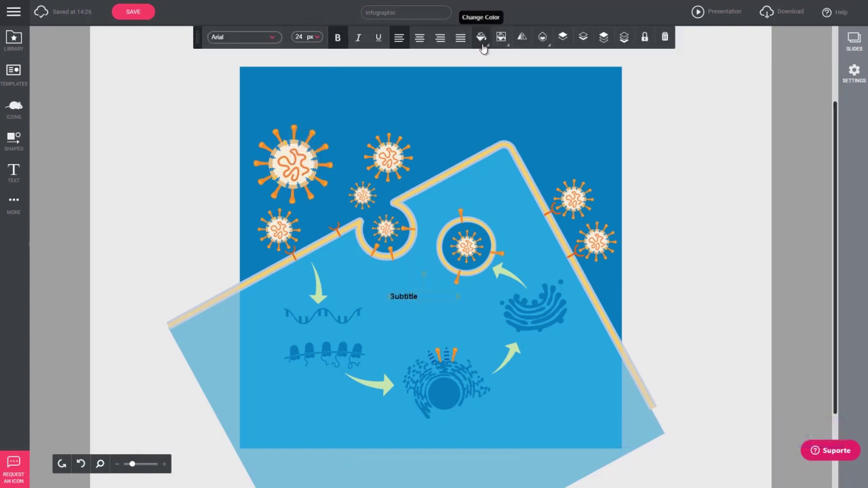
left_click(481, 38)
left_click(582, 85)
left_click(652, 221)
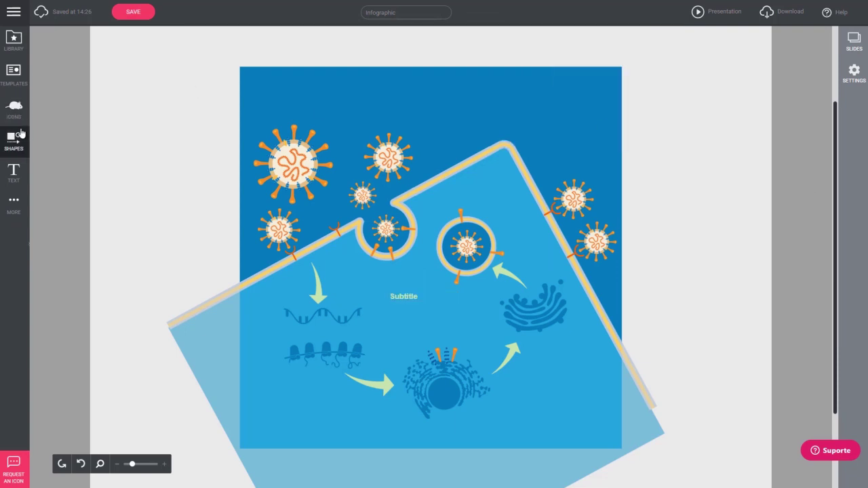
Step: Add a 16 px body text box under the subtitle, paste in Lorem ipsum text and trim it to end at "per conubia nostra."
left_click(14, 173)
left_click_drag(102, 96, 403, 312)
left_click(307, 37)
left_click(301, 97)
left_click(351, 165)
left_click(414, 310)
left_click_drag(391, 308, 441, 327)
key("ctrl+v")
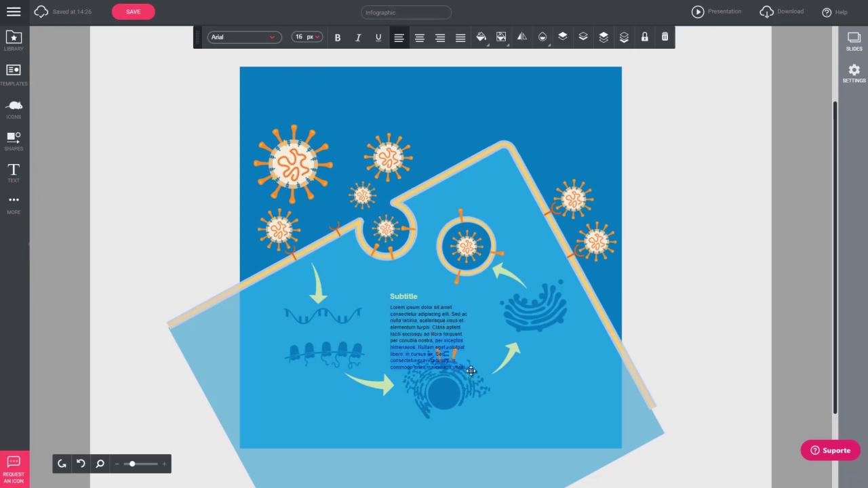
key("BackSpace")
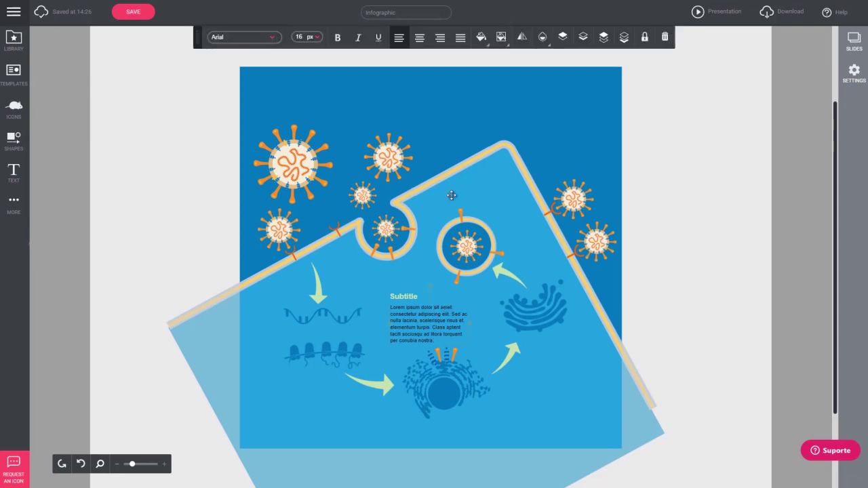
Step: Make the body text bold white and place copies of the subtitle and text block below the ribosomes and below the Golgi apparatus
left_click(481, 38)
left_click(509, 68)
left_click_drag(416, 313, 567, 389)
left_click(199, 113)
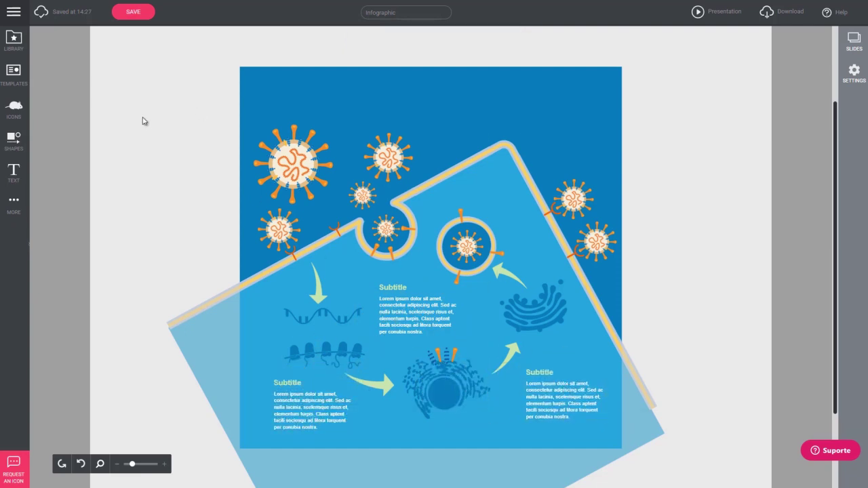
Step: Add a title text box above the viruses reading "COVID"
left_click(14, 173)
left_click_drag(122, 48, 336, 91)
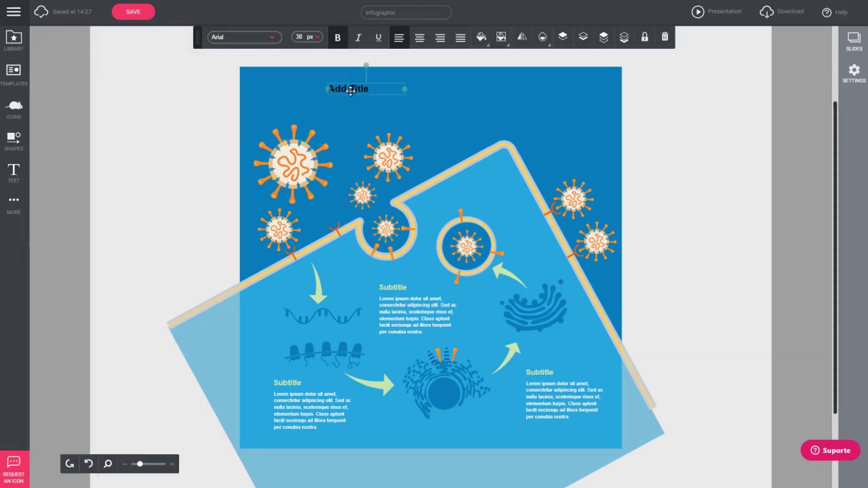
type("C")
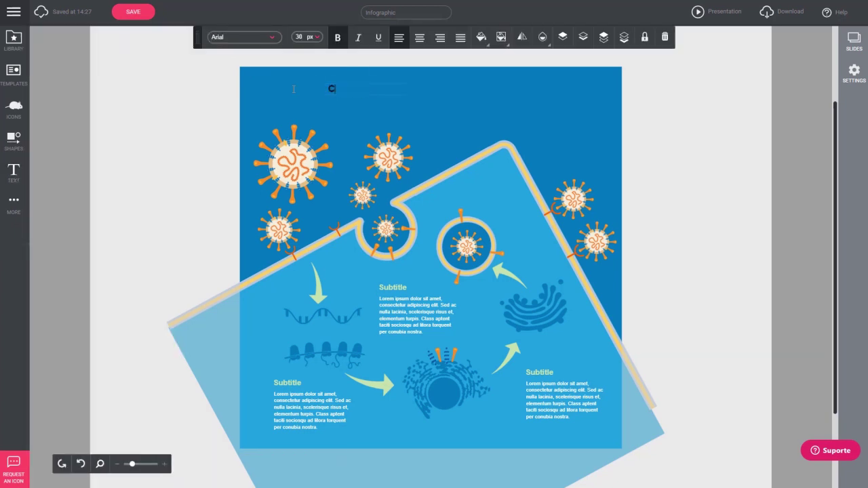
left_click(303, 88)
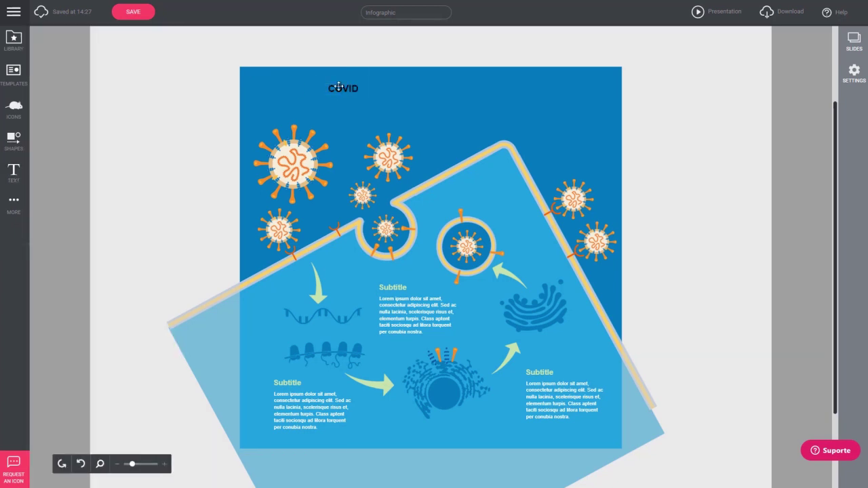
Step: Format the COVID title in white Francois One at 100 px
left_click(338, 88)
left_click(317, 38)
scroll(313, 113, "down", 7)
scroll(312, 115, "down", 2)
left_click(304, 124)
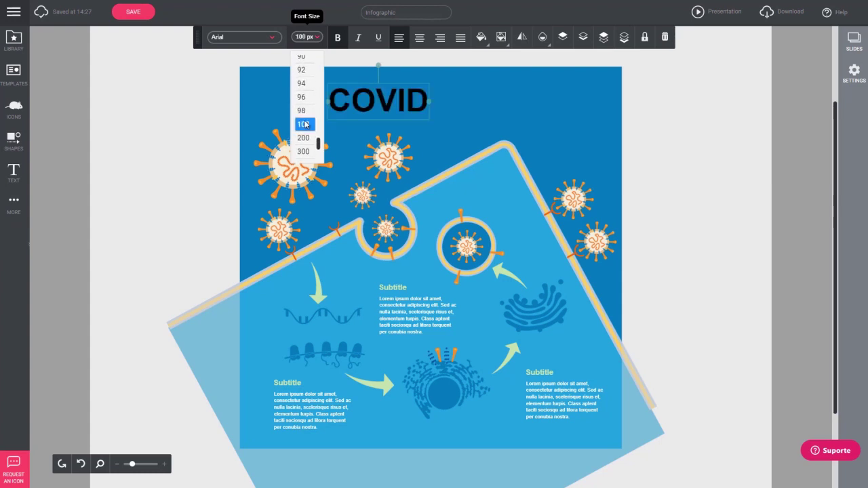
left_click(273, 38)
left_click(249, 82)
left_click(481, 38)
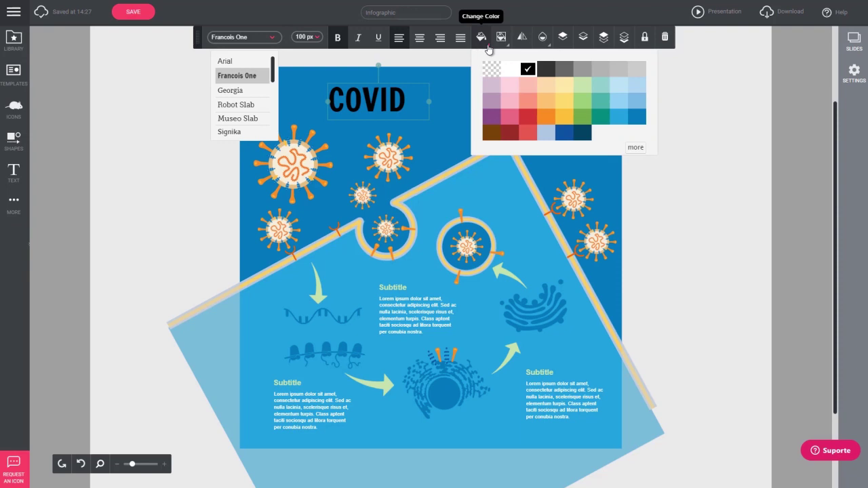
left_click(494, 66)
Step: Move the COVID title above the membrane's corner and set its font size to 150 px
left_click_drag(386, 97, 479, 86)
left_click(315, 39)
left_click_drag(306, 39, 291, 41)
type("150")
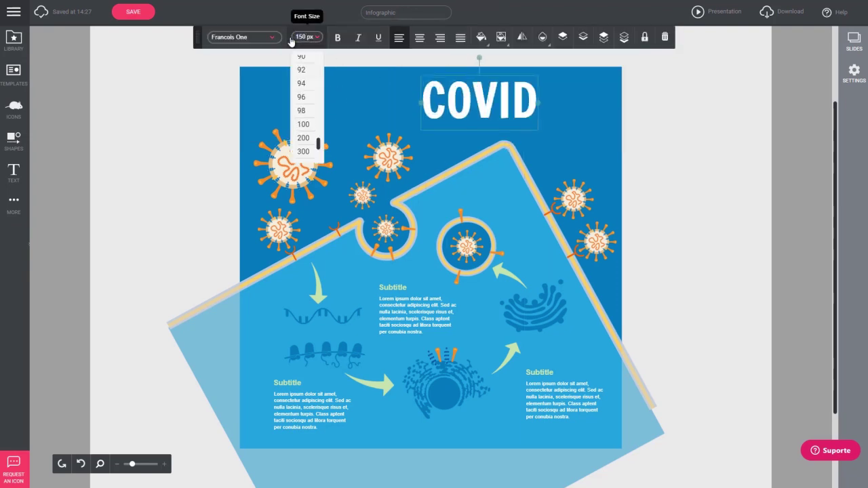
Step: Place a copy of the COVID title below and right of the original and open the copy's text for editing
left_click(520, 99)
left_click_drag(520, 99, 586, 147)
left_click(547, 145)
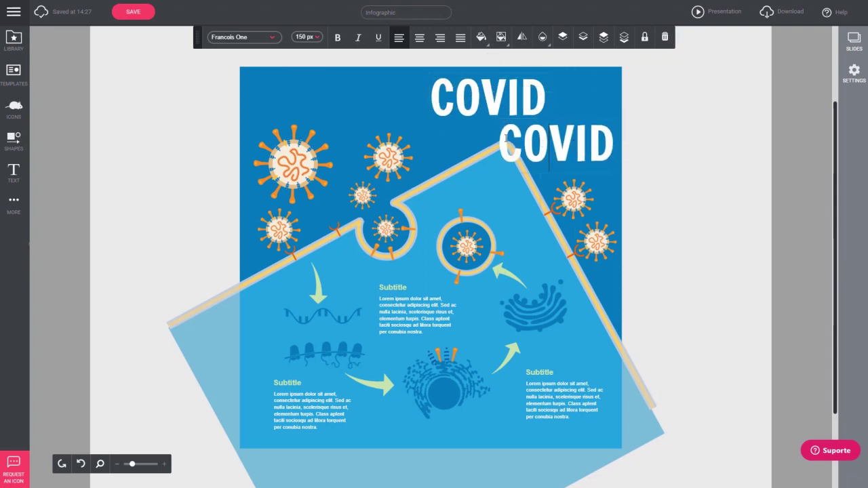